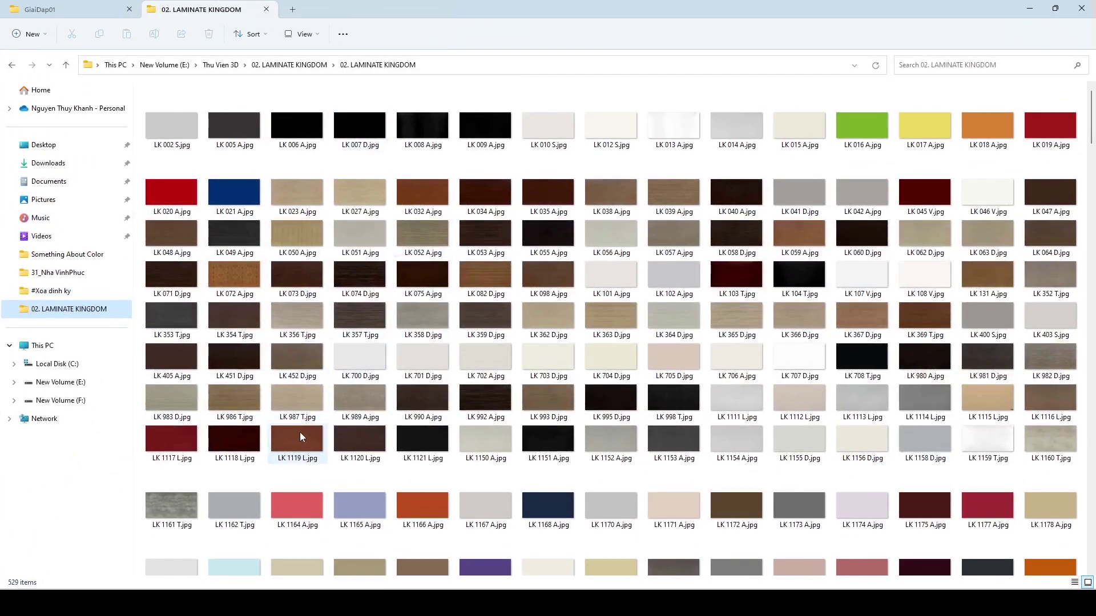
# Finish browsing the laminate thumbnails, then close the Corona material previews and Render Setup
pyautogui.scroll(-5, 371, 425)
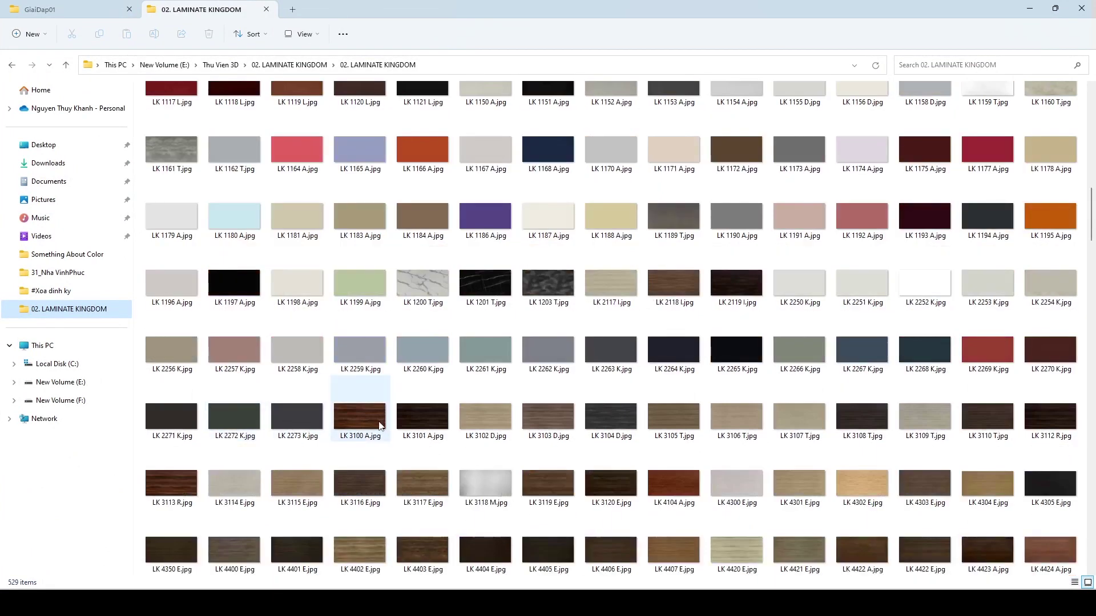
pyautogui.scroll(-3, 382, 430)
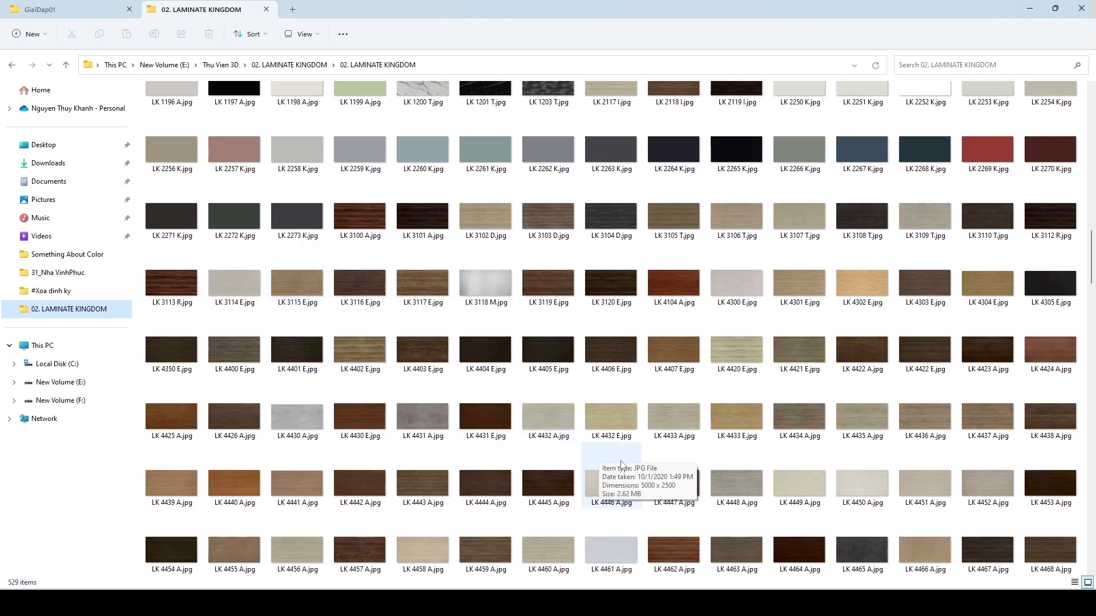
pyautogui.moveTo(611, 485)
pyautogui.scroll(-6, 621, 465)
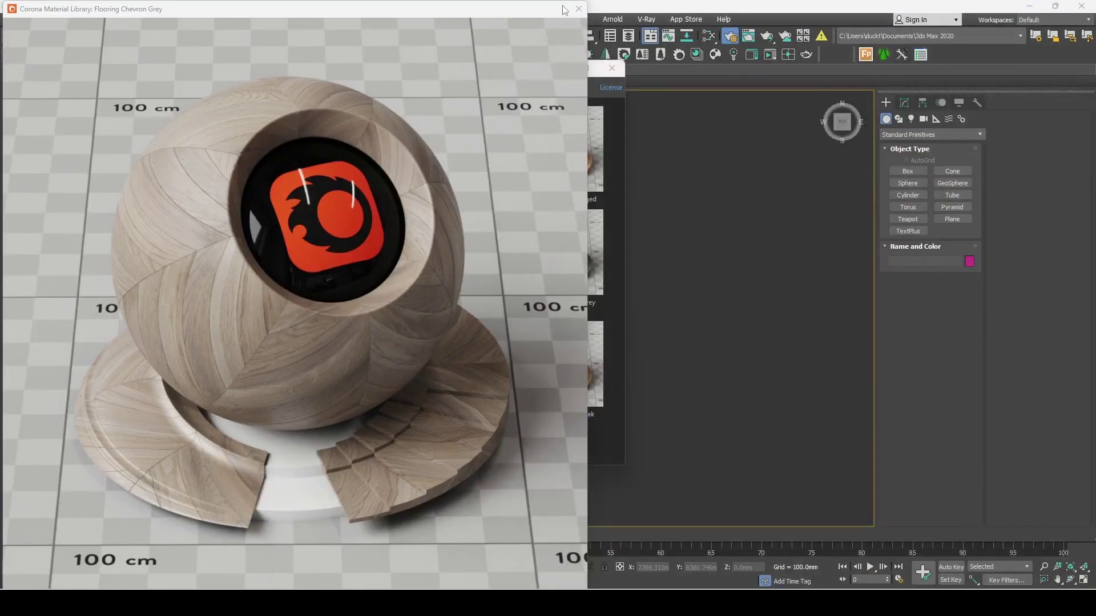
pyautogui.click(563, 9)
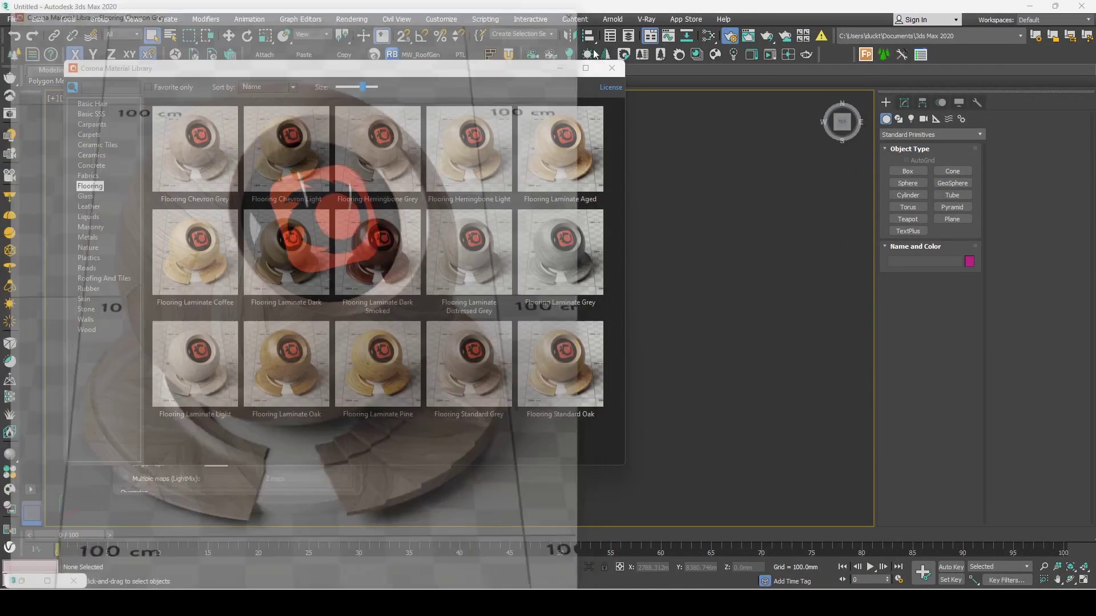
pyautogui.press('F10')
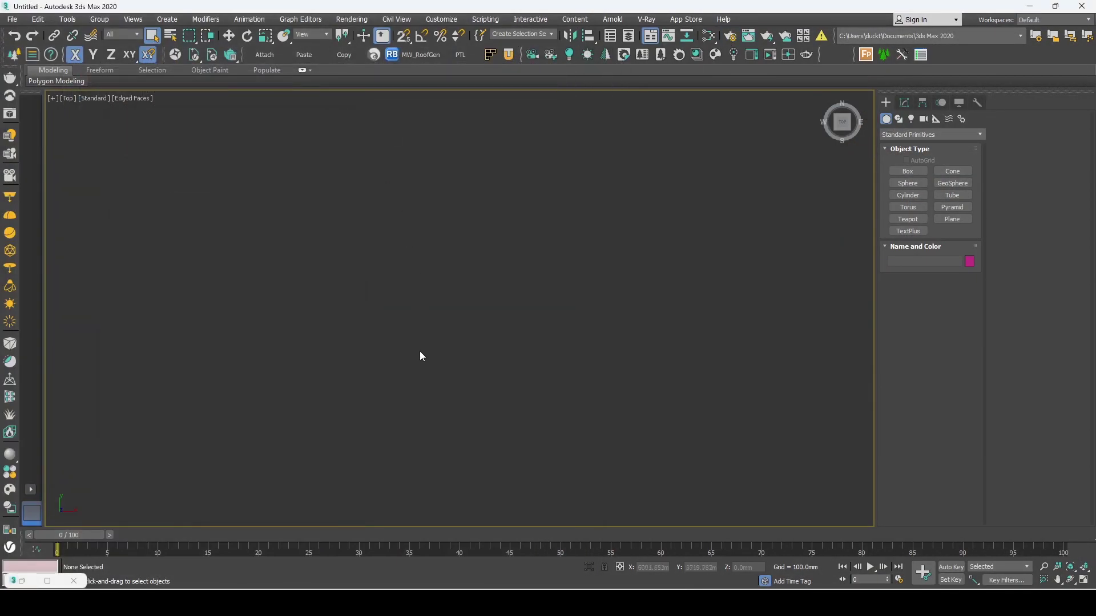
# Create a square 5000 mm by 5000 mm plane in the Top view, with the grid shown
pyautogui.press('g')
pyautogui.click(952, 219)
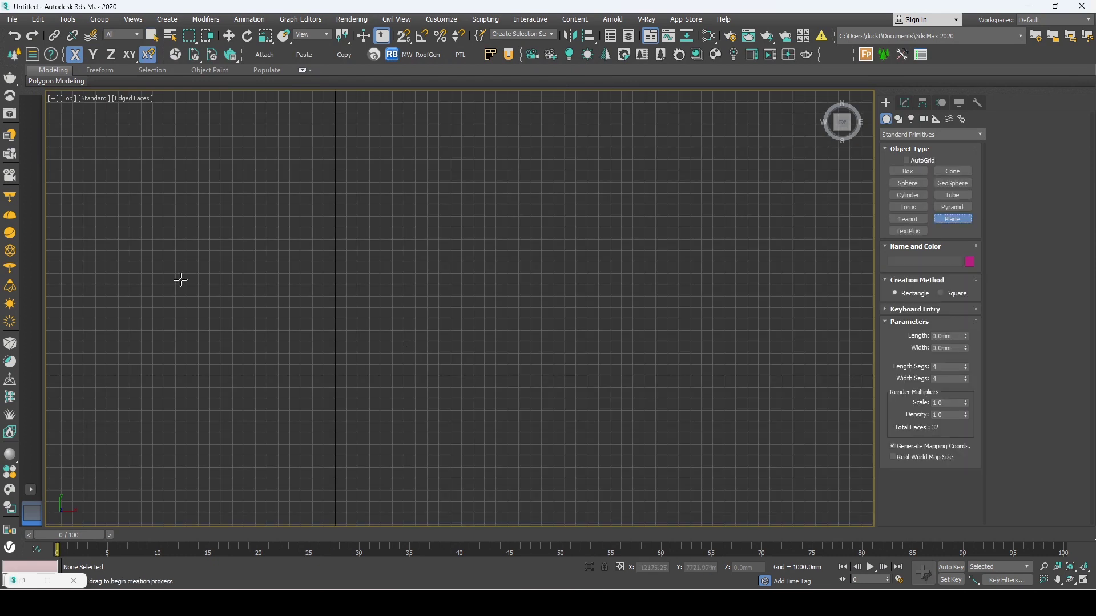
pyautogui.moveTo(164, 272); pyautogui.dragTo(483, 485)
pyautogui.doubleClick(957, 336)
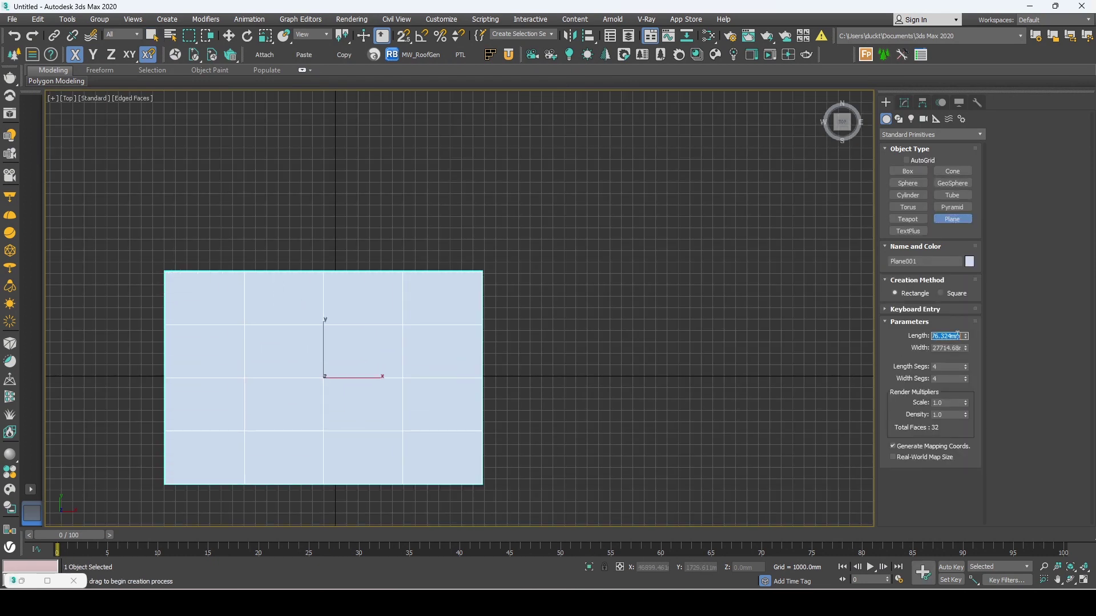
pyautogui.write('500')
pyautogui.press('Tab')
pyautogui.write('5')
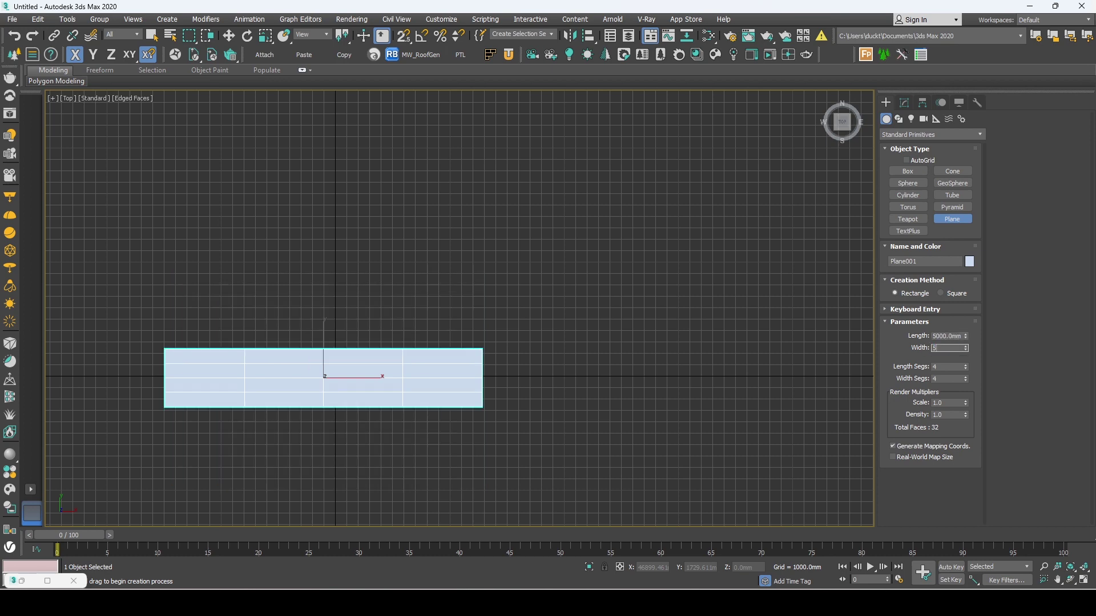
pyautogui.write('00')
pyautogui.press('Return')
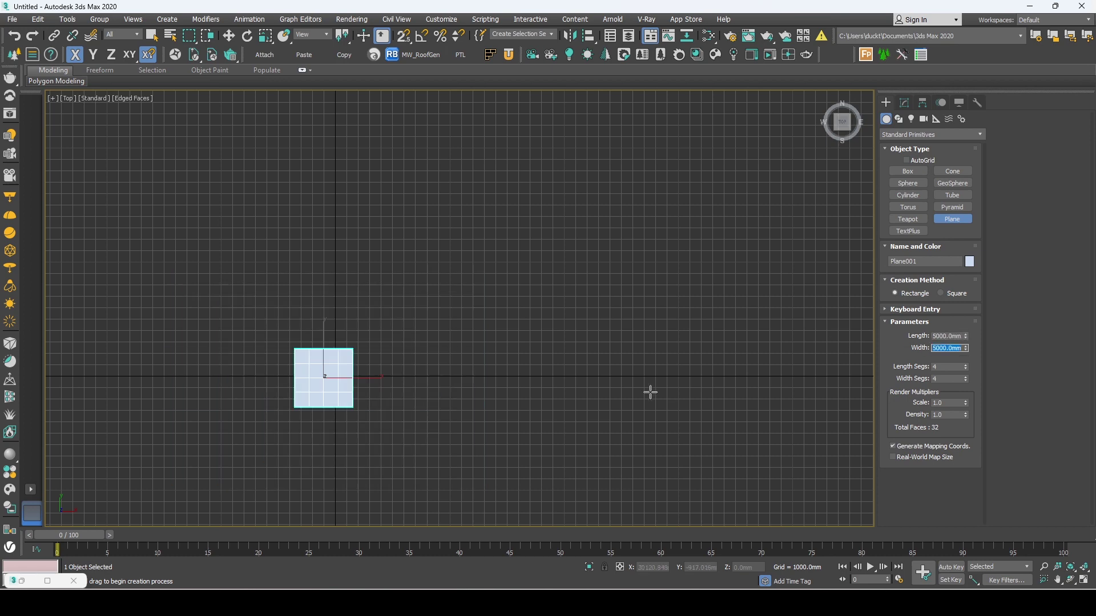
# Add the FloorGenerator modifier to the plane and shift-drag a copy beside it
pyautogui.scroll(2, 261, 378)
pyautogui.scroll(3, 262, 378)
pyautogui.rightClick(460, 381)
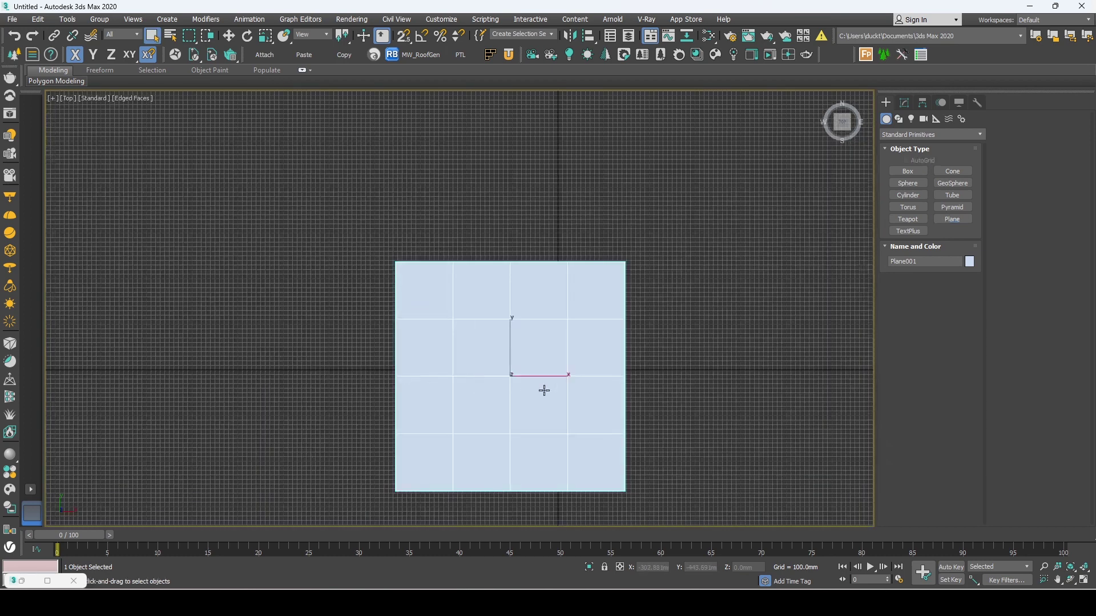
pyautogui.scroll(2, 542, 386)
pyautogui.scroll(-3, 522, 386)
pyautogui.moveTo(542, 377); pyautogui.dragTo(554, 363, button='middle')
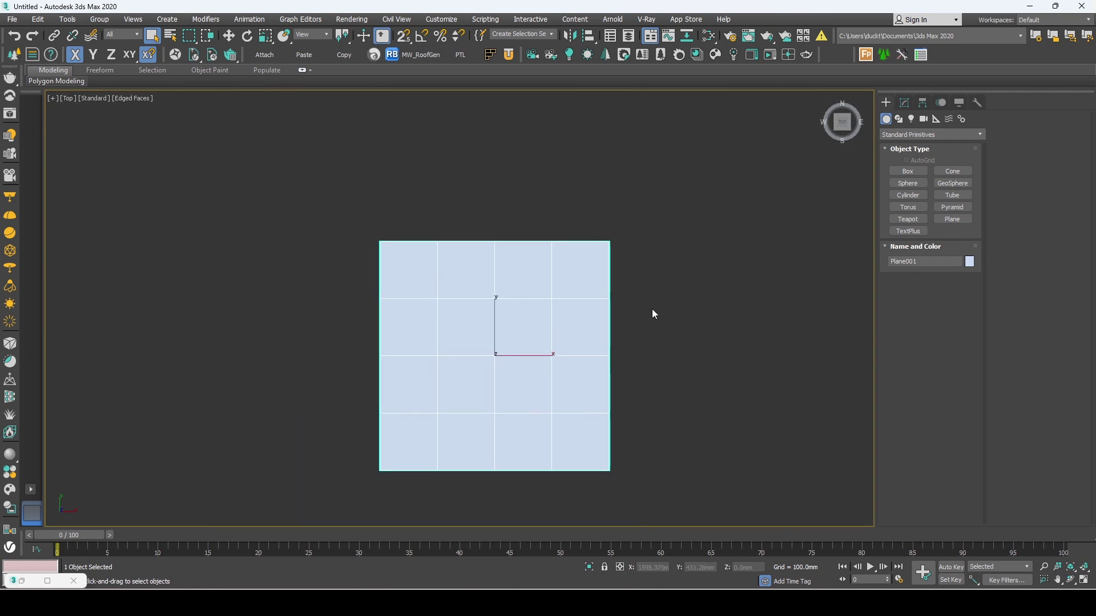
pyautogui.click(905, 103)
pyautogui.click(907, 137)
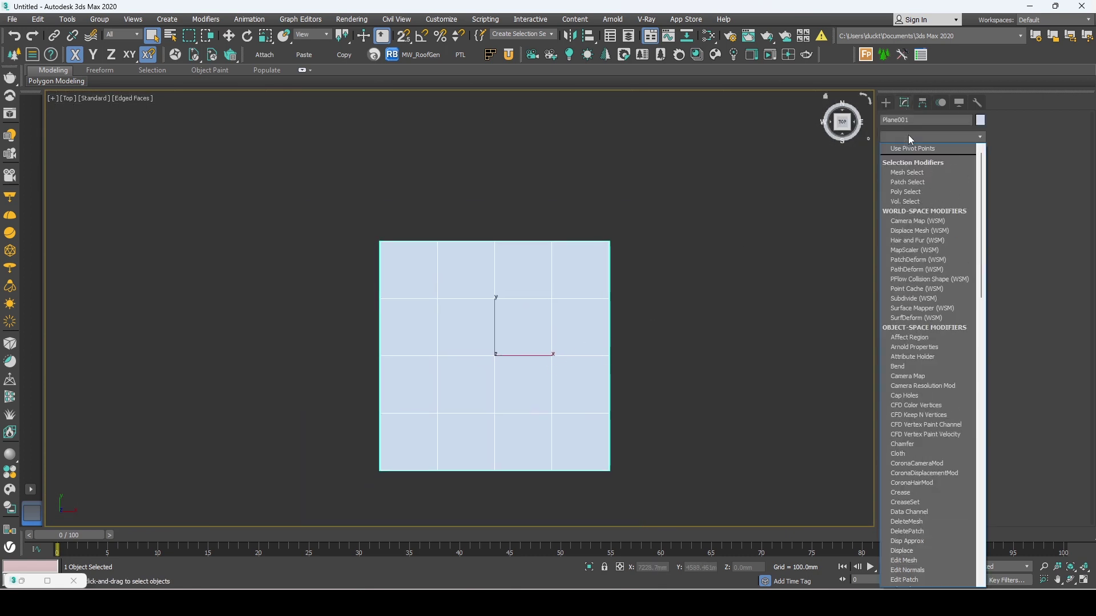
pyautogui.scroll(-3, 908, 135)
pyautogui.click(828, 210)
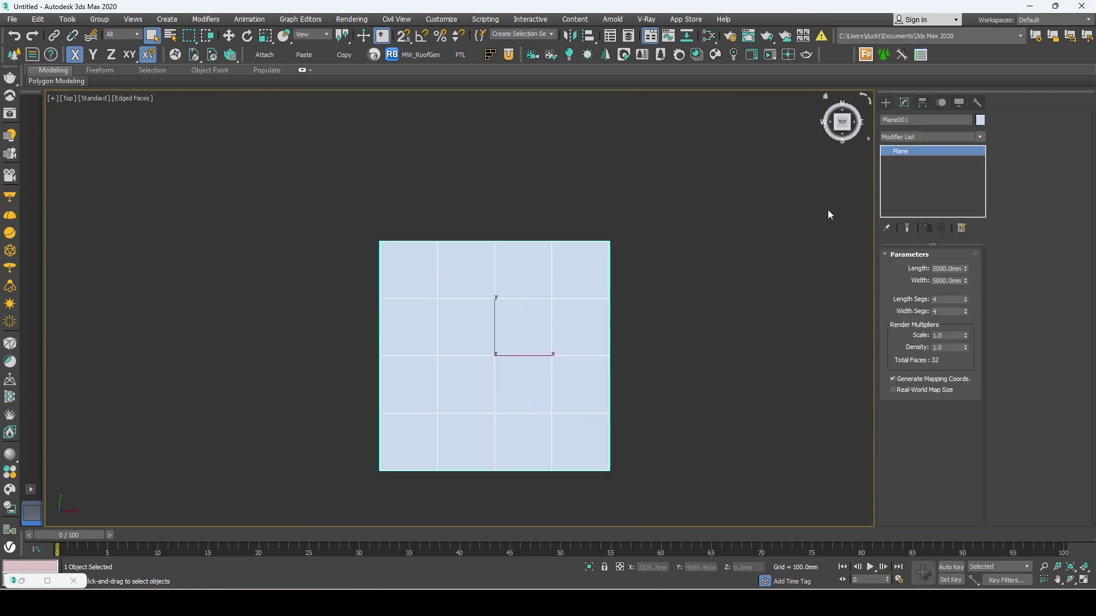
pyautogui.press('w')
pyautogui.moveTo(534, 384)
pyautogui.mouseDown()
pyautogui.moveTo(386, 381)
pyautogui.moveTo(634, 360)
pyautogui.mouseUp()
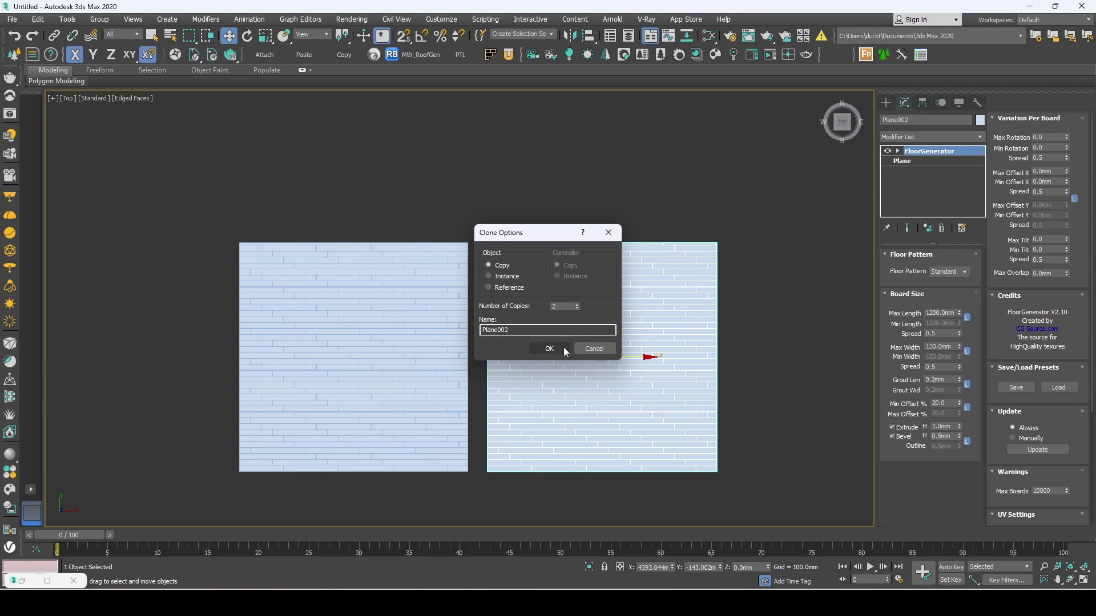
# Confirm 2 copies so three plank planes sit side by side, then deselect them
pyautogui.click(563, 348)
pyautogui.moveTo(560, 404); pyautogui.dragTo(494, 391, button='middle')
pyautogui.click(414, 176)
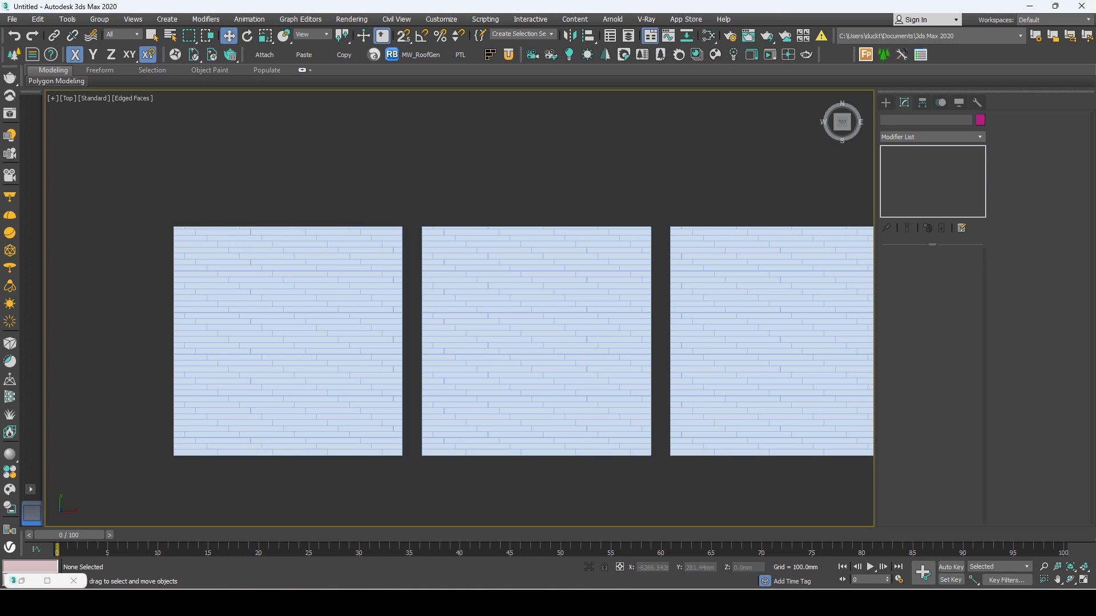
pyautogui.moveTo(159, 183); pyautogui.dragTo(178, 184, button='middle')
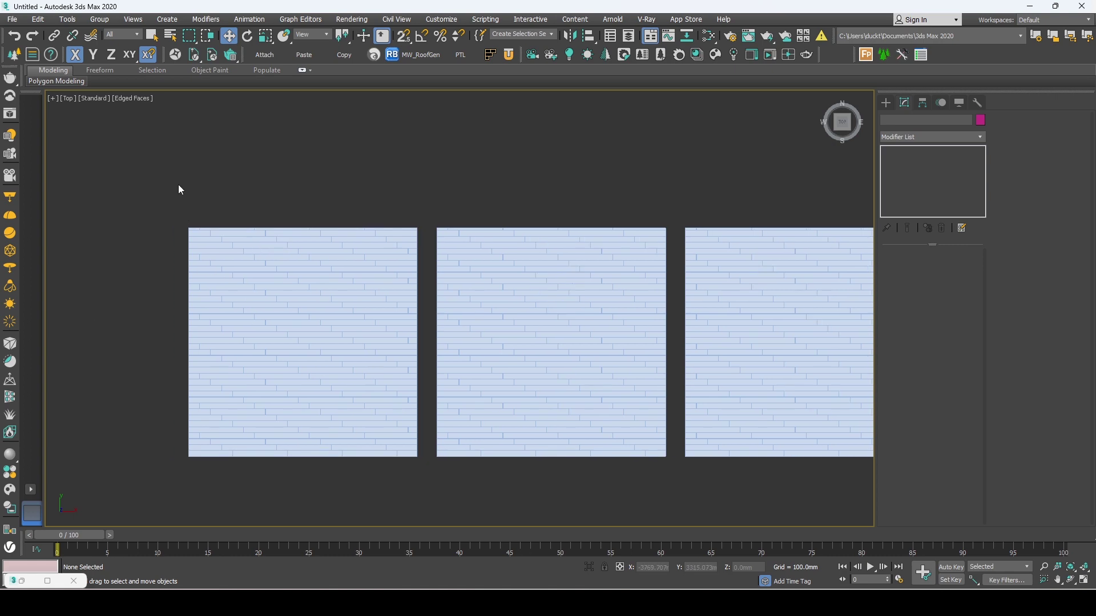
# Assign the Map #8 wood-bitmap CoronaLegacyMtl from the Slate editor to all three floor planes
pyautogui.press('m')
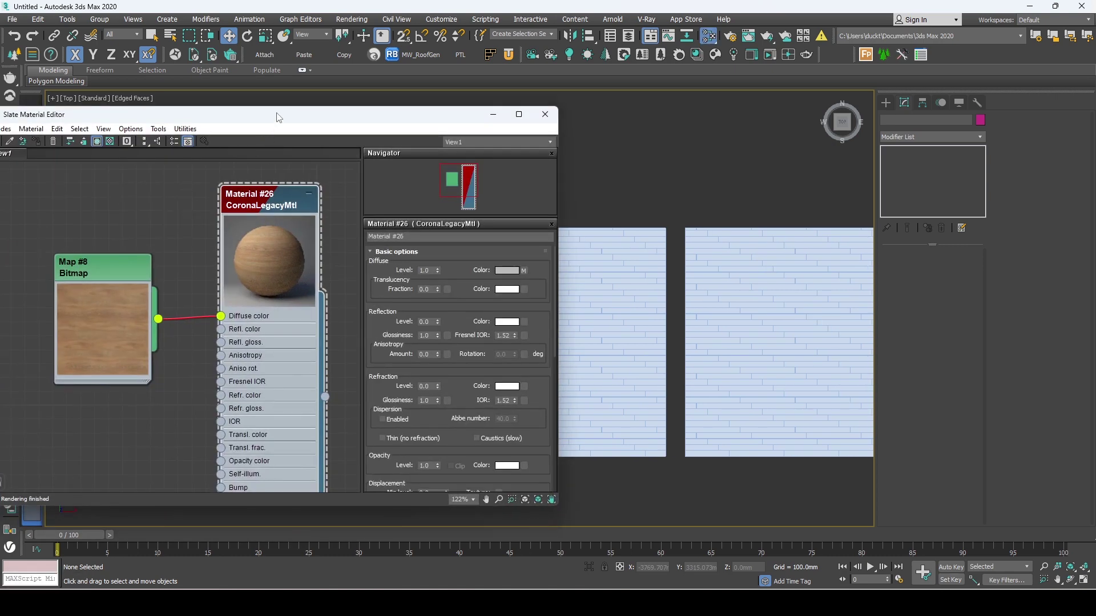
pyautogui.moveTo(279, 121); pyautogui.dragTo(232, 124)
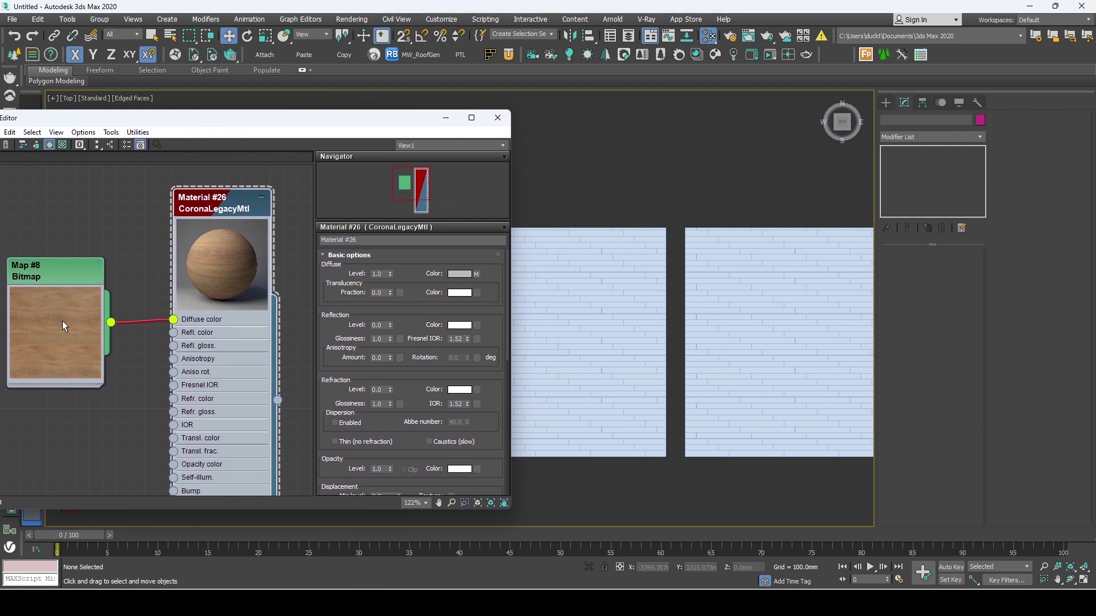
pyautogui.moveTo(69, 280)
pyautogui.mouseDown()
pyautogui.moveTo(92, 278)
pyautogui.moveTo(86, 266)
pyautogui.mouseUp()
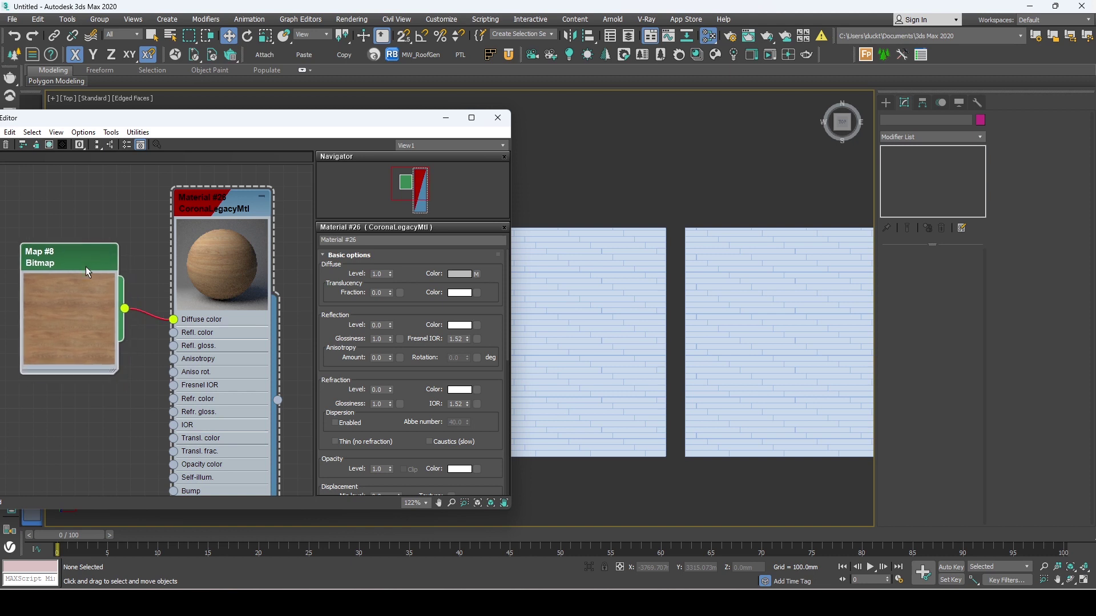
pyautogui.scroll(-2, 664, 187)
pyautogui.moveTo(687, 189); pyautogui.dragTo(749, 210, button='middle')
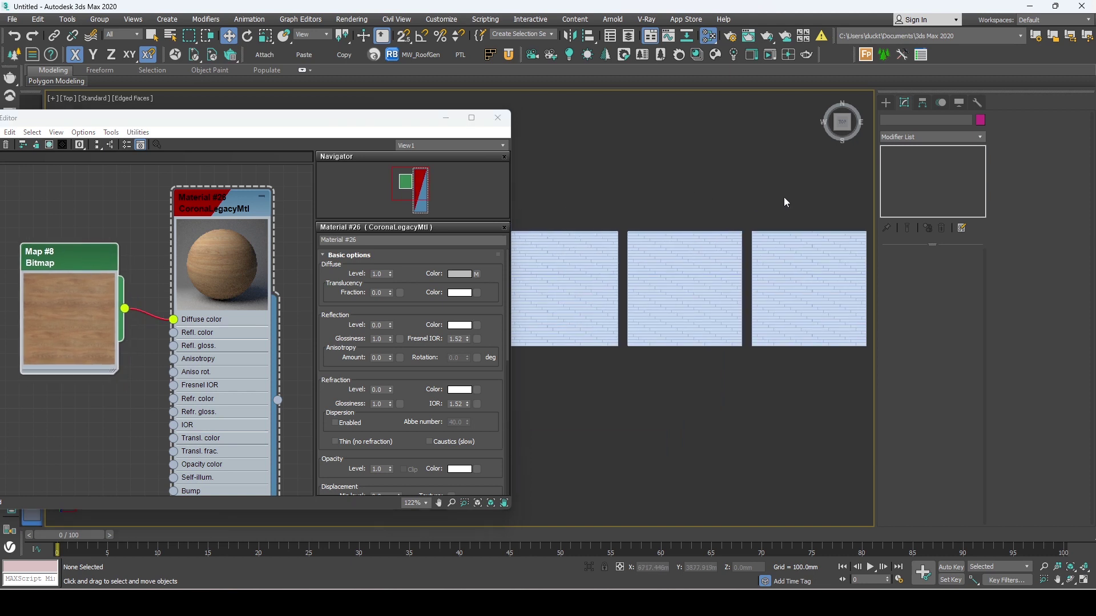
pyautogui.moveTo(551, 301); pyautogui.dragTo(552, 301)
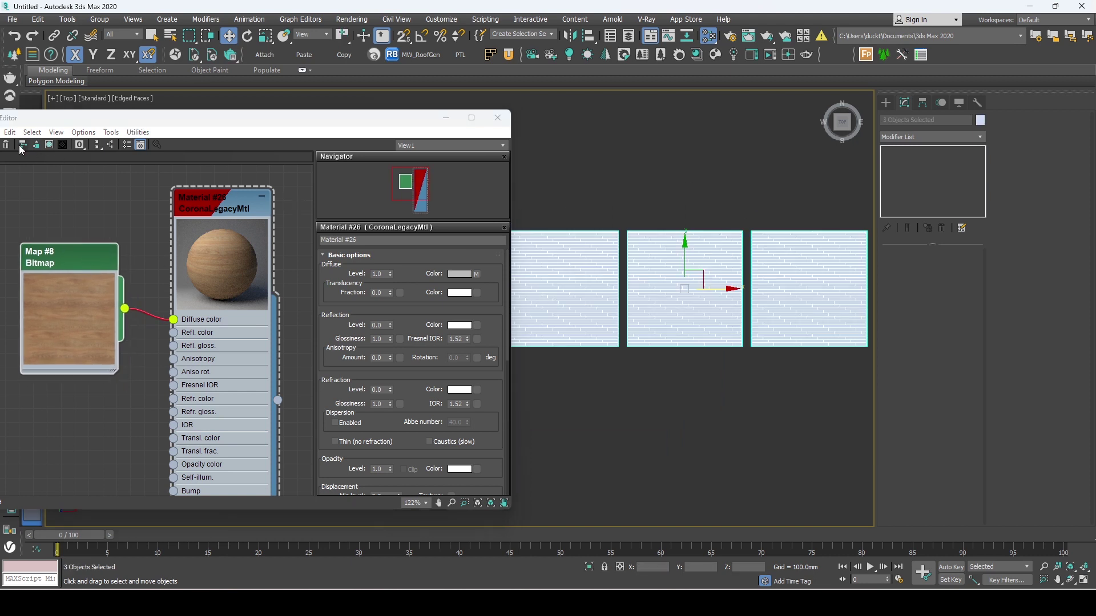
pyautogui.moveTo(80, 118); pyautogui.dragTo(113, 116)
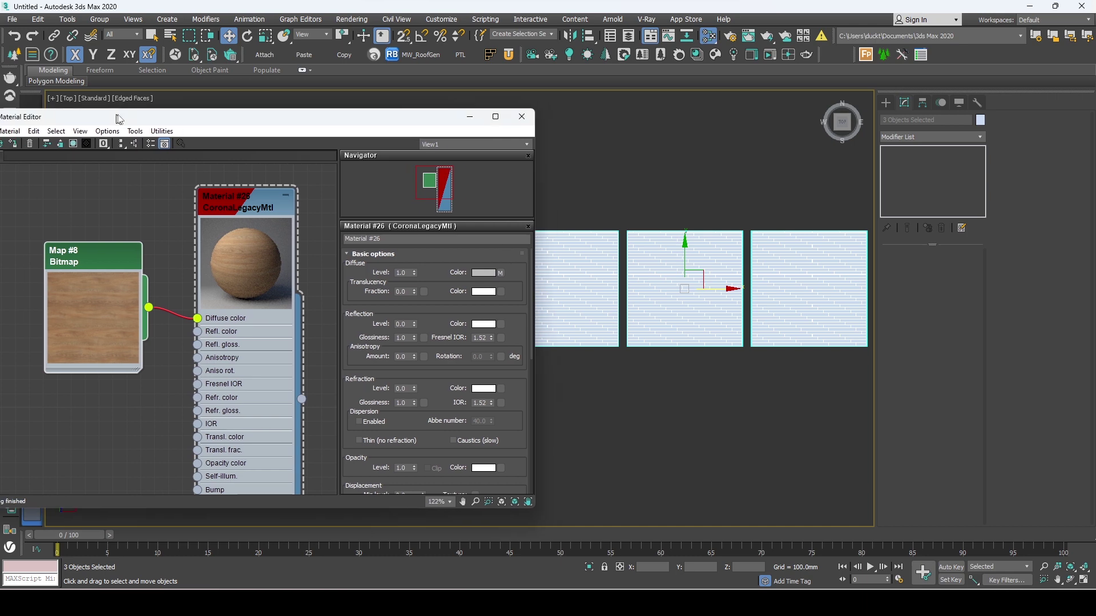
pyautogui.click(22, 143)
pyautogui.click(479, 117)
pyautogui.scroll(5, 608, 285)
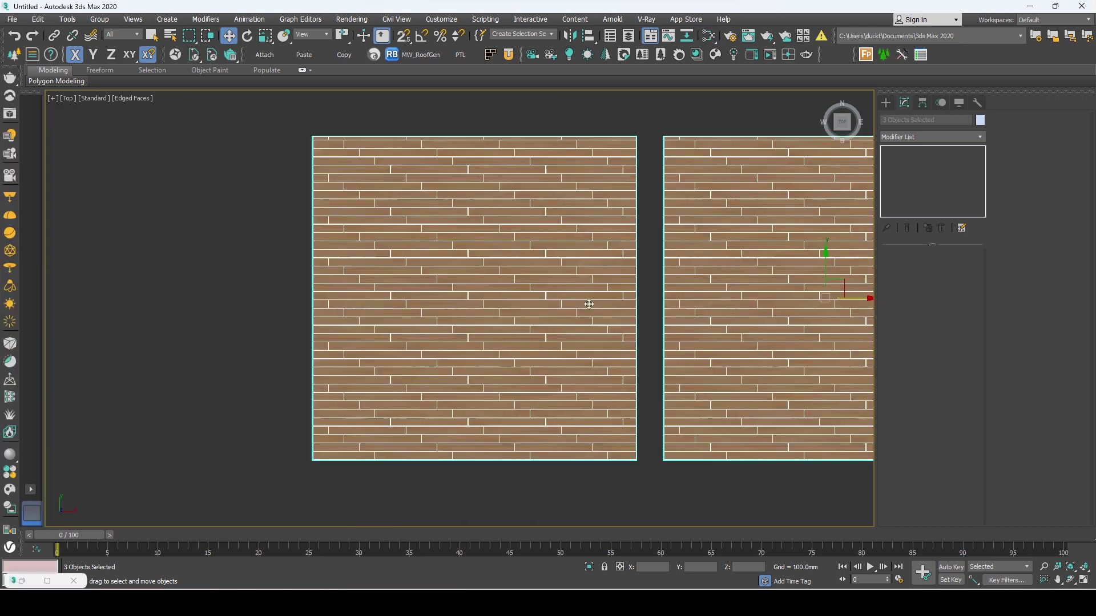
pyautogui.moveTo(567, 318); pyautogui.dragTo(372, 356, button='middle')
pyautogui.scroll(2, 457, 357)
pyautogui.click(453, 357)
pyautogui.scroll(3, 357, 339)
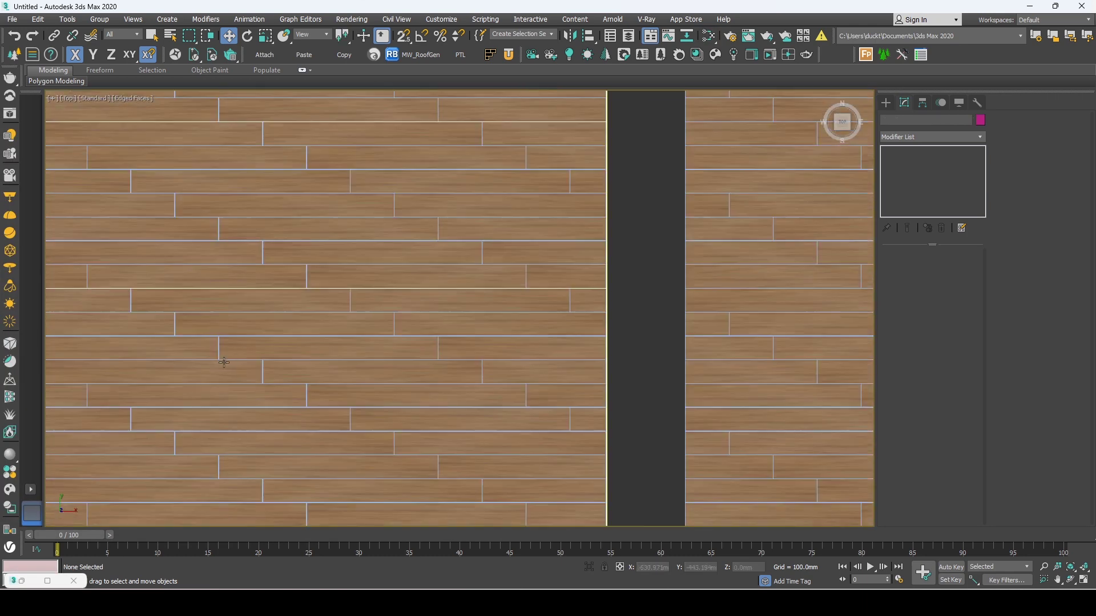
pyautogui.scroll(2, 357, 339)
pyautogui.scroll(2, 311, 335)
pyautogui.scroll(-2, 311, 335)
pyautogui.scroll(-2, 311, 335)
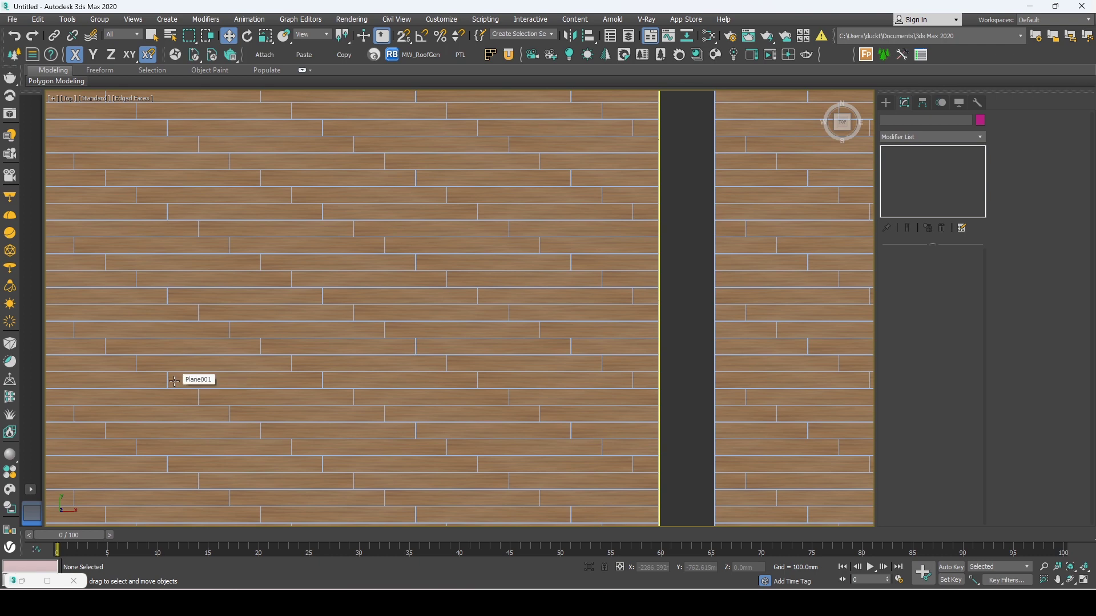
pyautogui.scroll(-3, 174, 382)
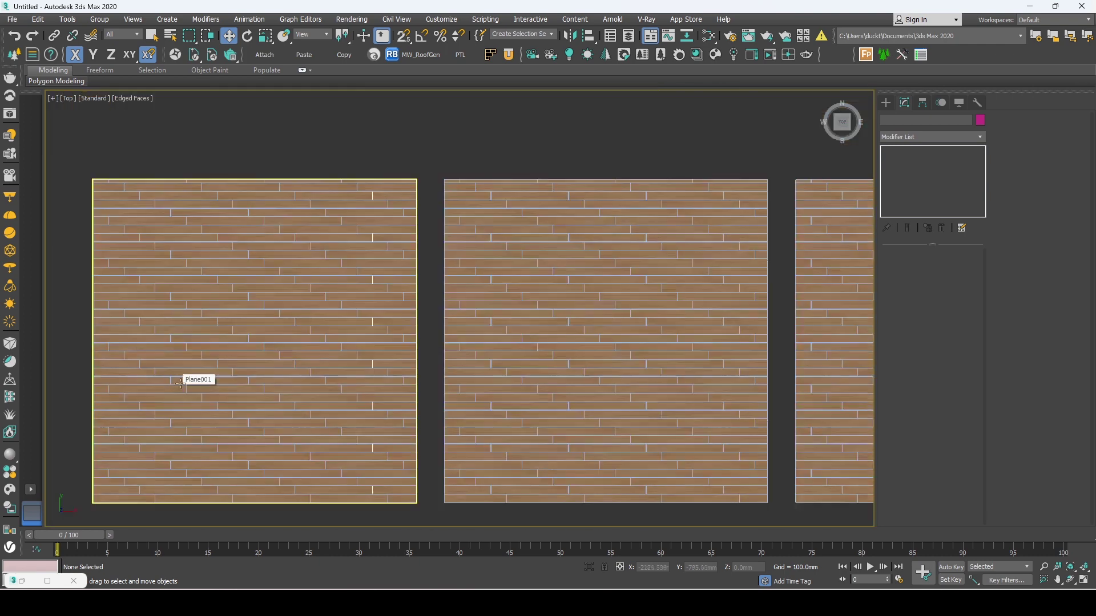
pyautogui.scroll(3, 596, 358)
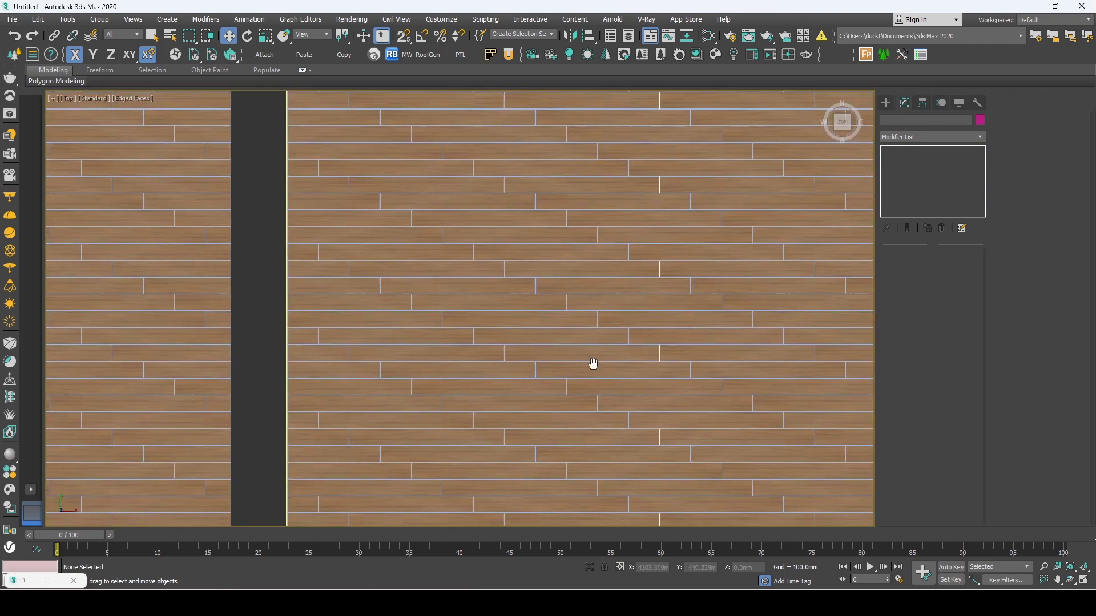
pyautogui.moveTo(592, 361); pyautogui.dragTo(443, 362, button='middle')
pyautogui.click(395, 338)
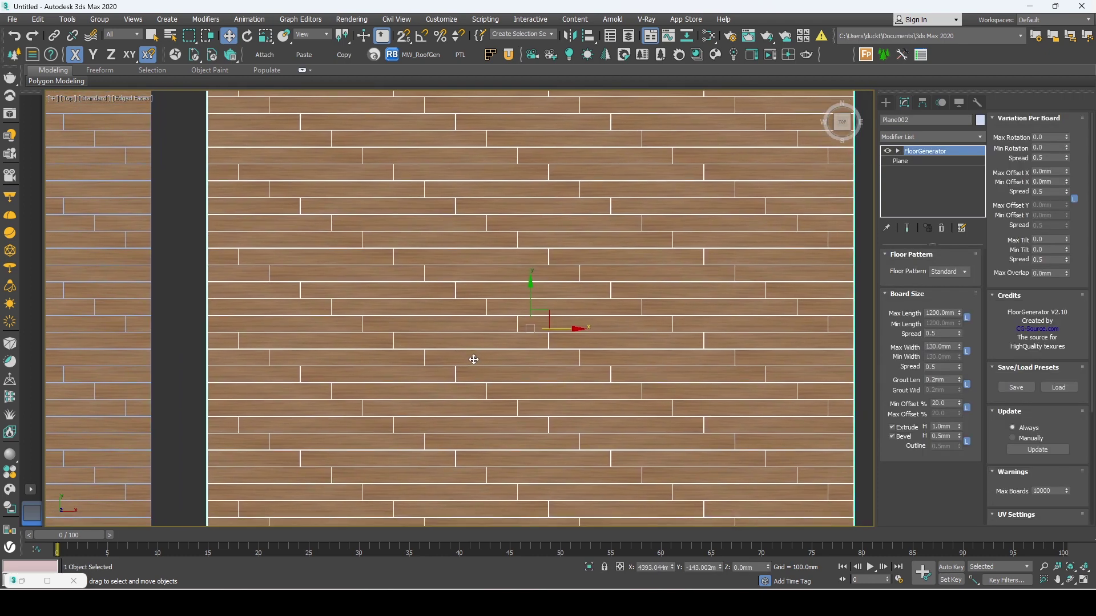
# Add an Unwrap UVW to the middle floor with 1000 mm box mapping through UV Tools
pyautogui.click(509, 55)
pyautogui.moveTo(174, 112); pyautogui.dragTo(199, 93)
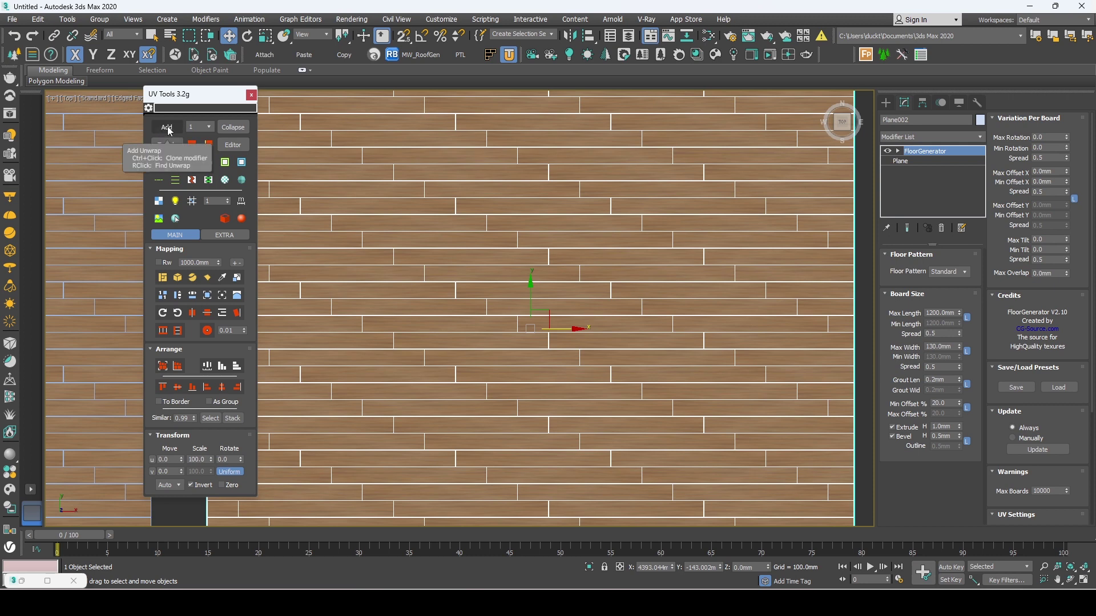
pyautogui.click(167, 127)
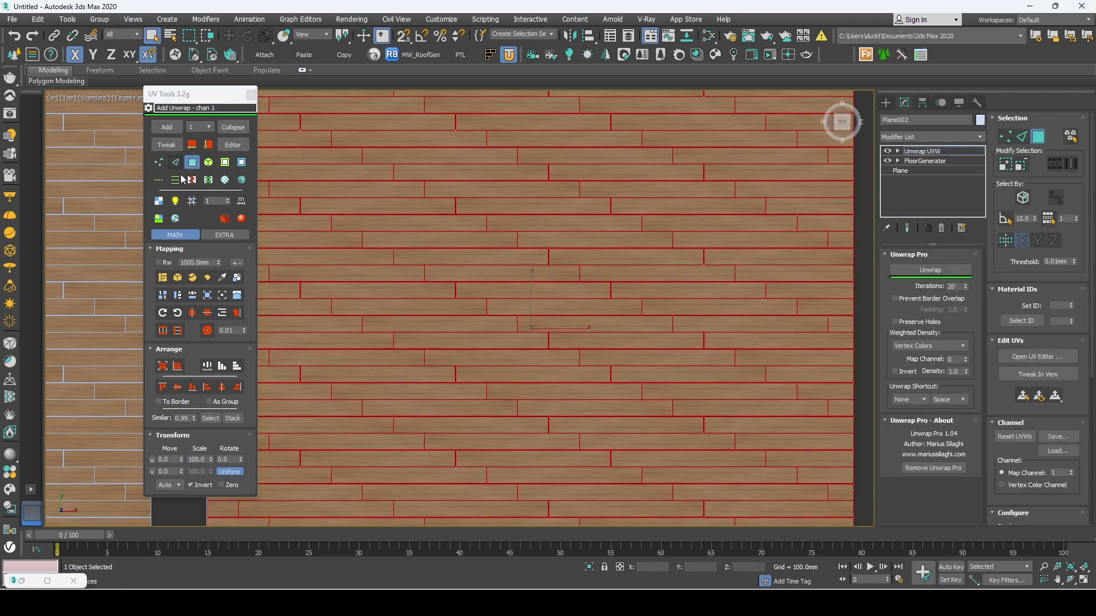
pyautogui.click(178, 279)
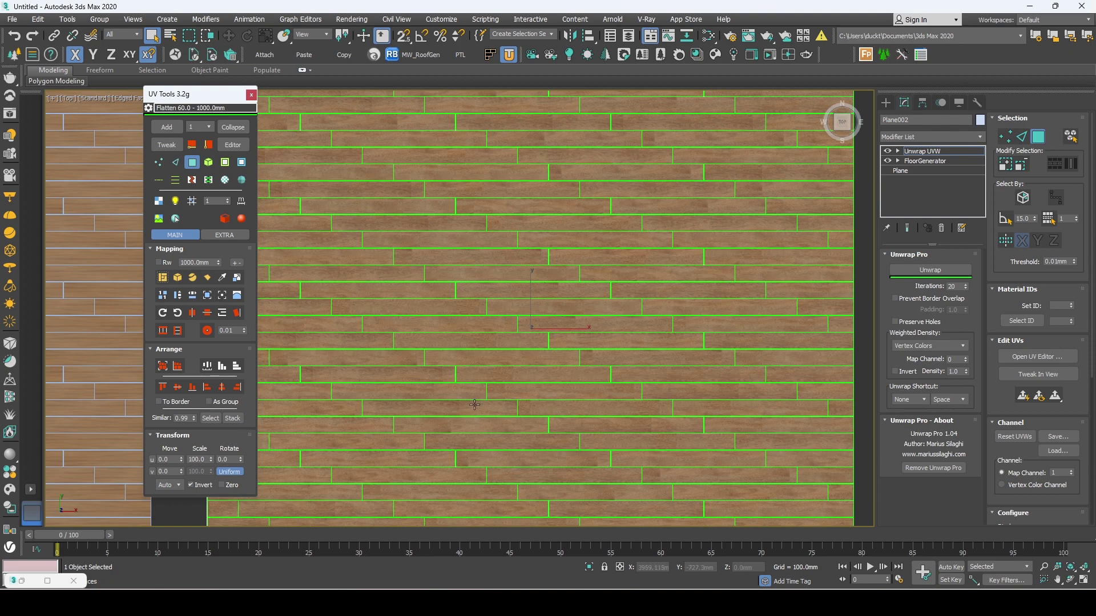
pyautogui.scroll(3, 450, 380)
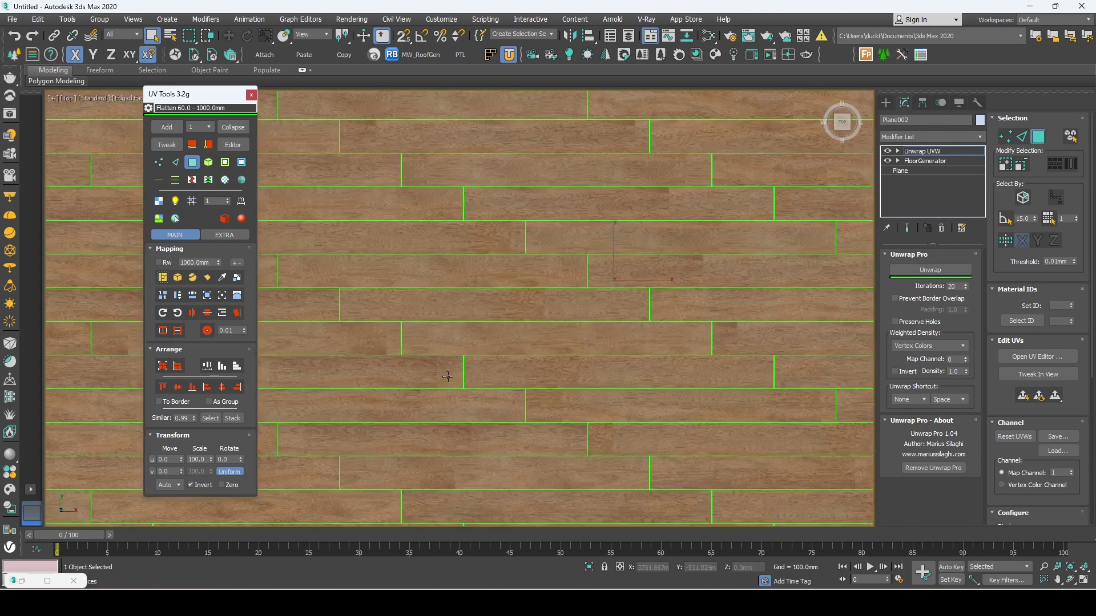
pyautogui.moveTo(445, 378); pyautogui.dragTo(551, 363, button='middle')
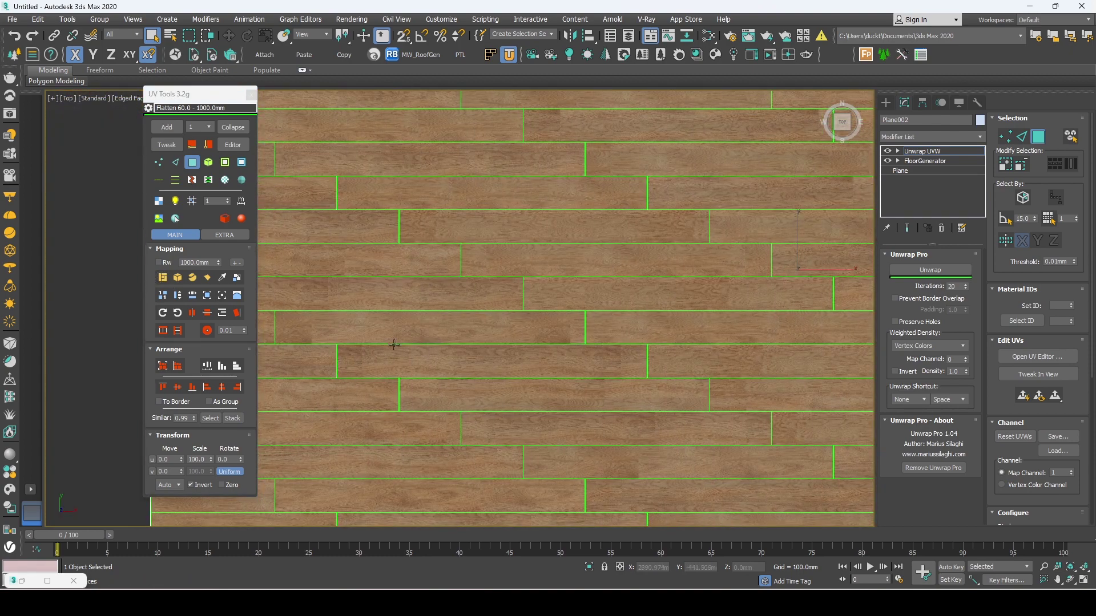
pyautogui.scroll(-3, 380, 341)
pyautogui.scroll(2, 514, 374)
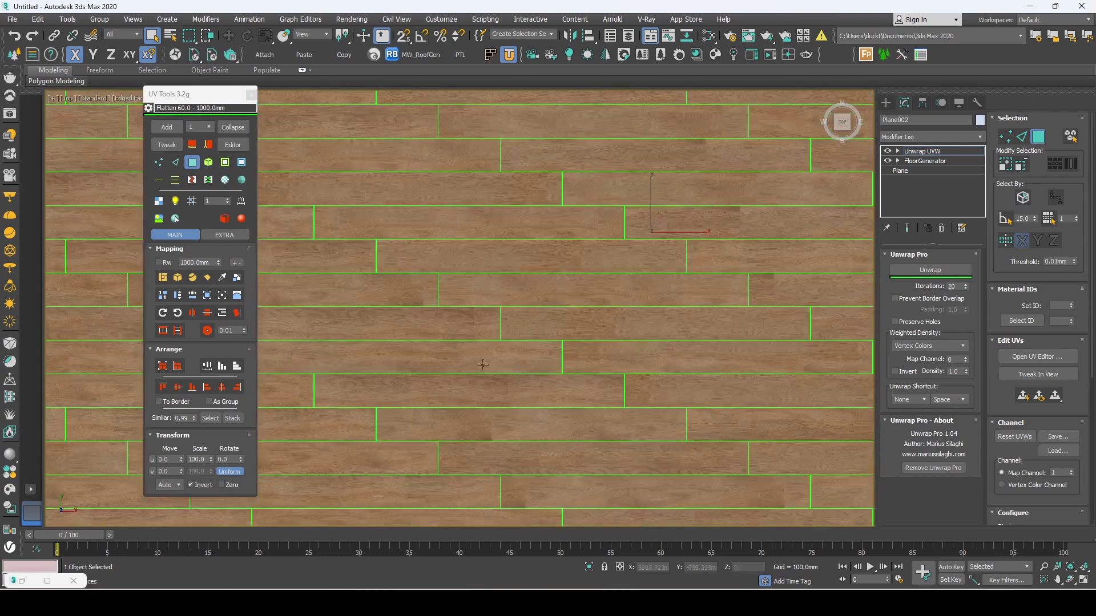
pyautogui.scroll(1, 538, 337)
pyautogui.moveTo(538, 338); pyautogui.dragTo(596, 342, button='middle')
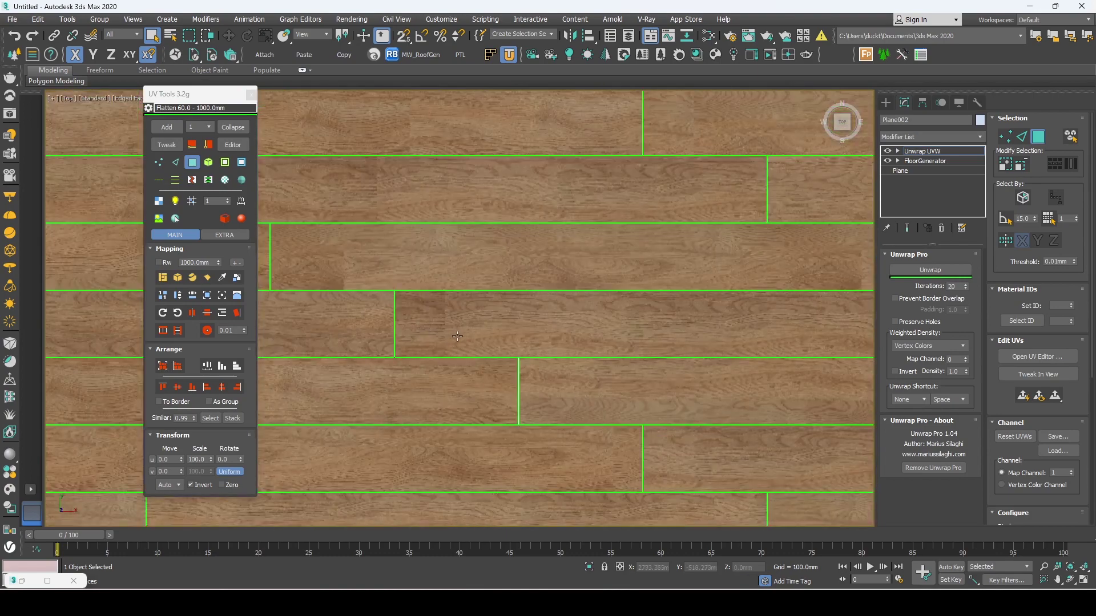
pyautogui.scroll(-2, 424, 328)
pyautogui.scroll(1, 428, 326)
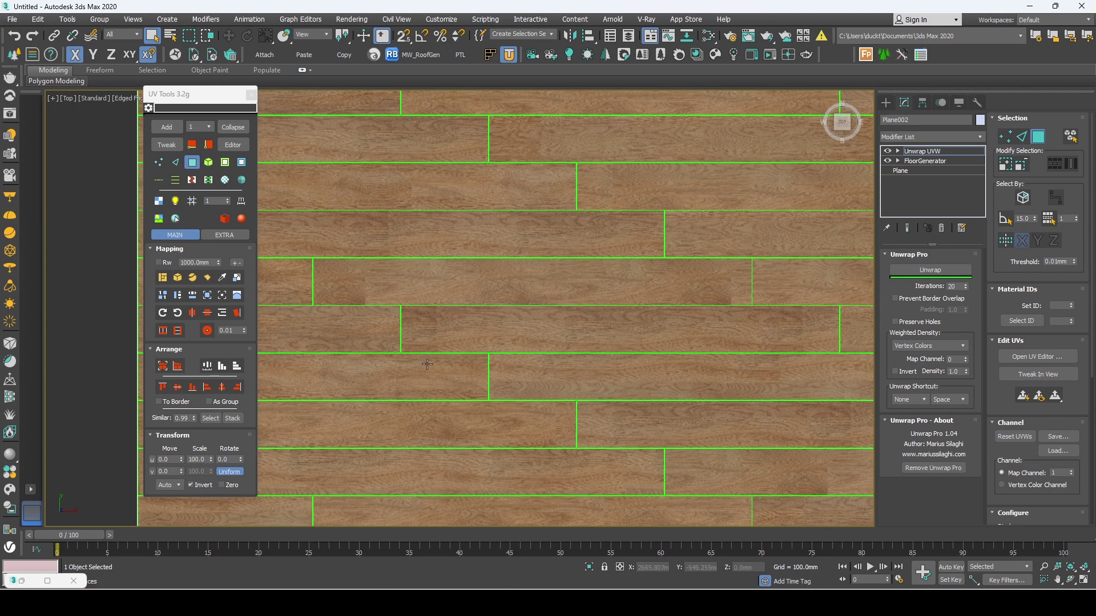
# Rotate the floor's UVs -90° so the grain follows the boards, then zoom extents
pyautogui.scroll(-4, 419, 340)
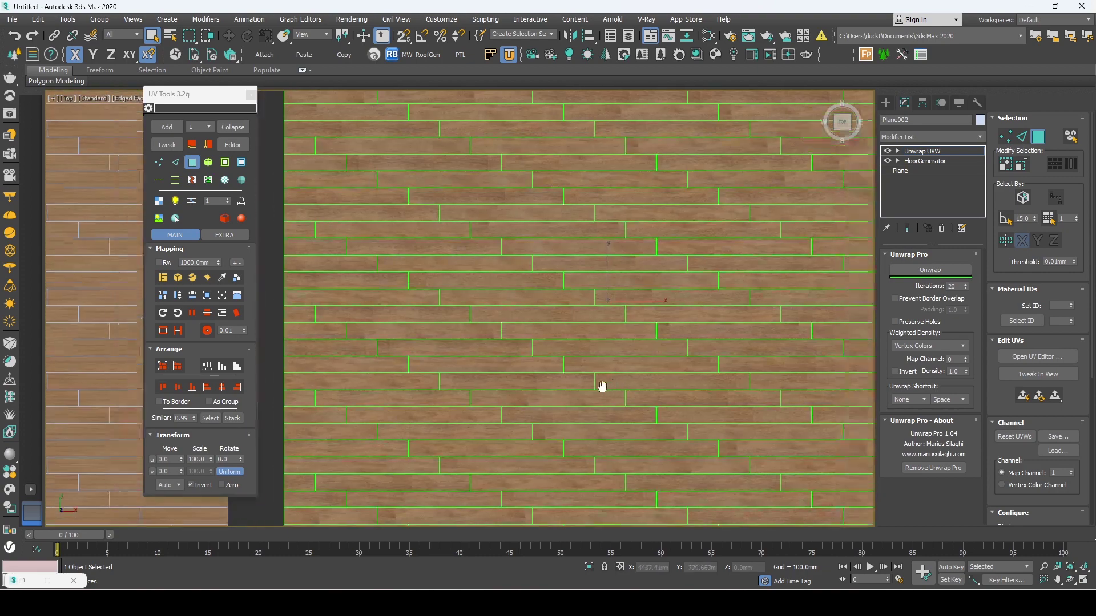
pyautogui.scroll(-2, 483, 396)
pyautogui.scroll(-3, 461, 335)
pyautogui.scroll(3, 457, 333)
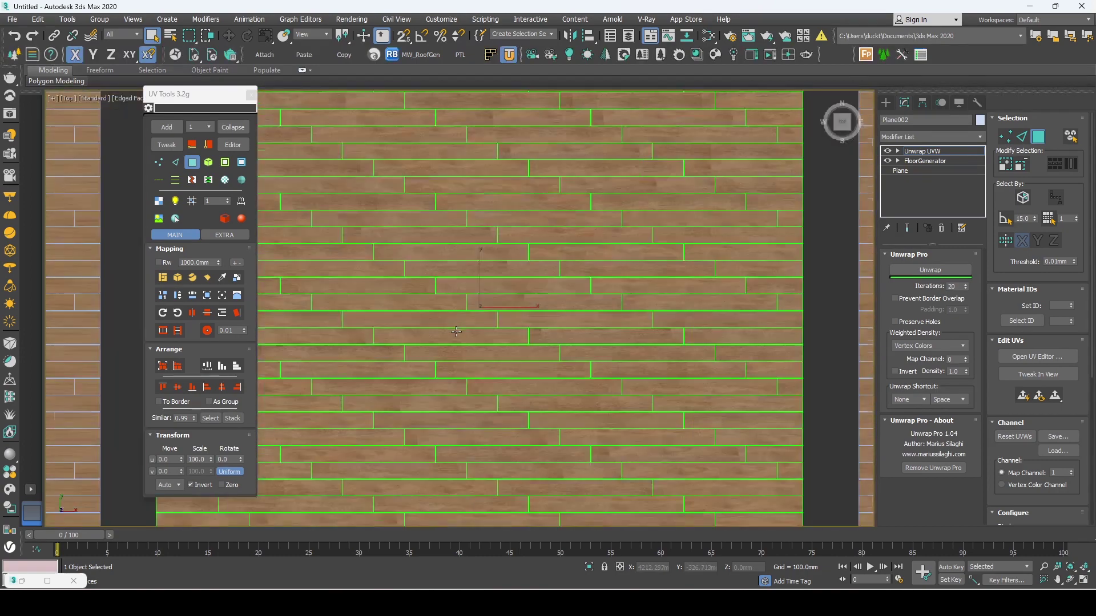
pyautogui.scroll(4, 416, 304)
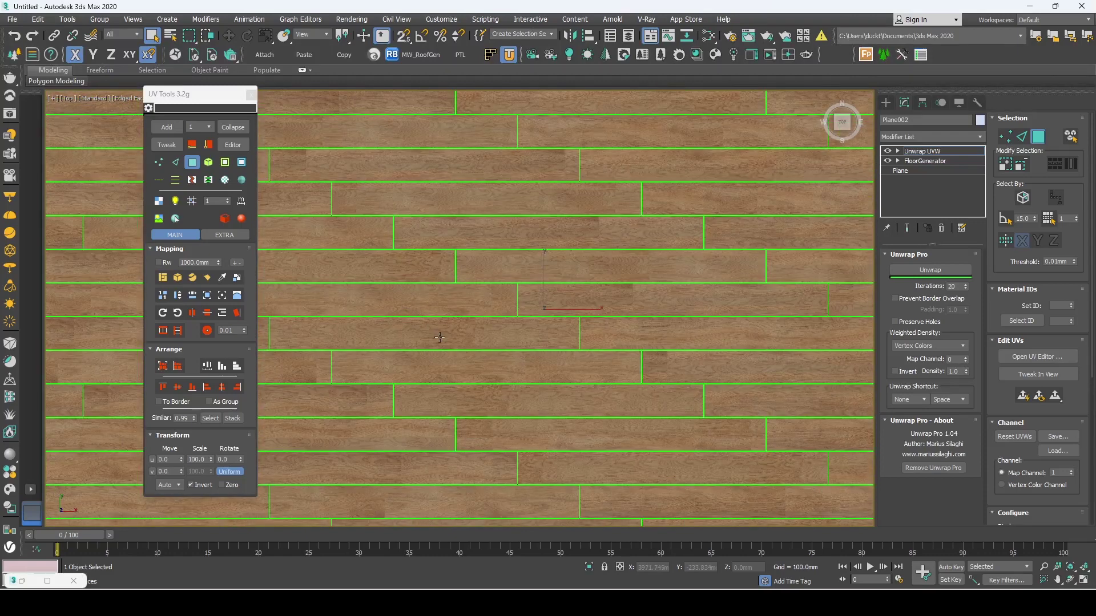
pyautogui.scroll(-6, 440, 337)
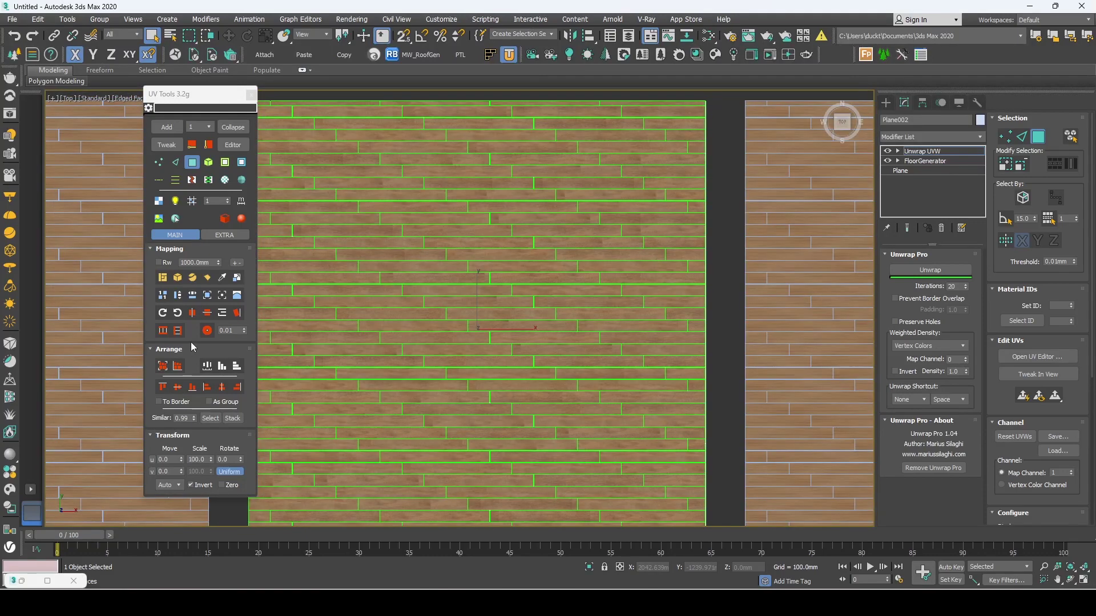
pyautogui.click(178, 315)
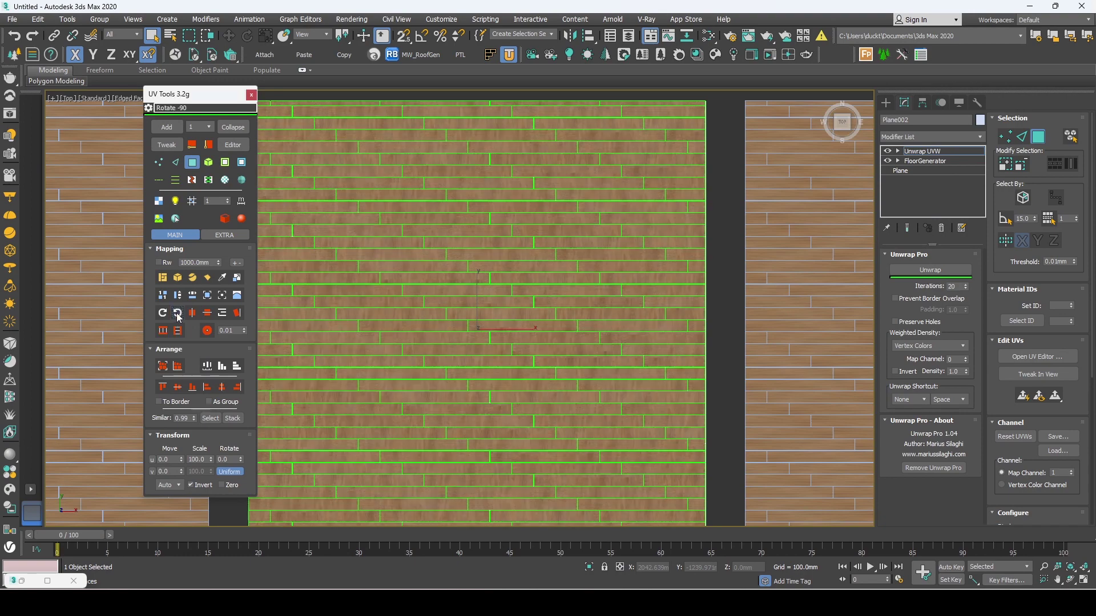
pyautogui.click(178, 315)
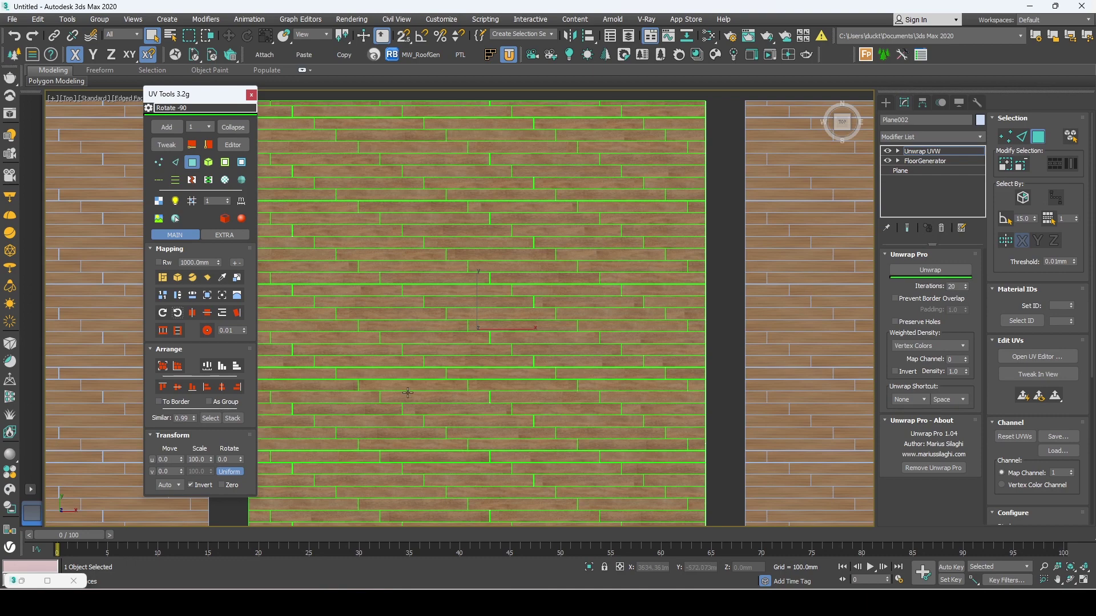
pyautogui.press('z')
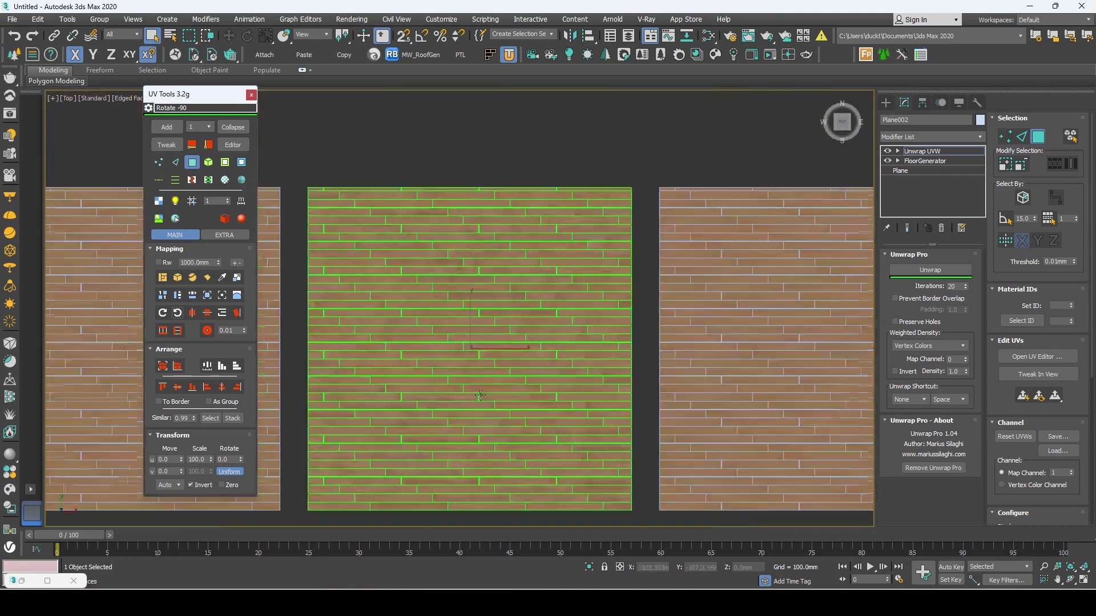
pyautogui.click(886, 102)
# Turn off edged faces and orbit around the shaded plank floors to inspect them
pyautogui.click(643, 163)
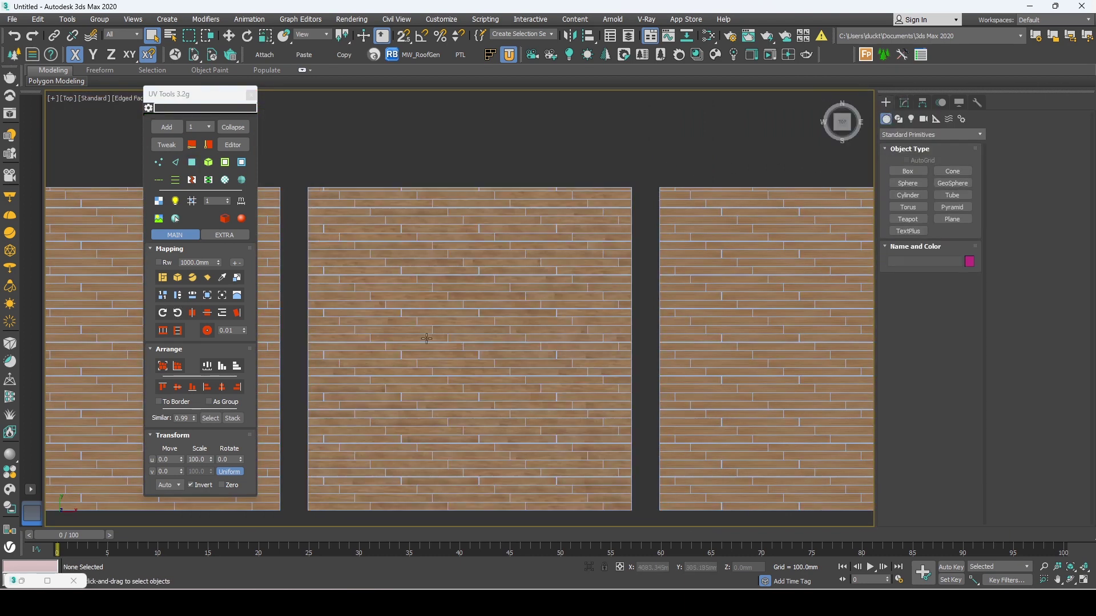
pyautogui.scroll(5, 438, 370)
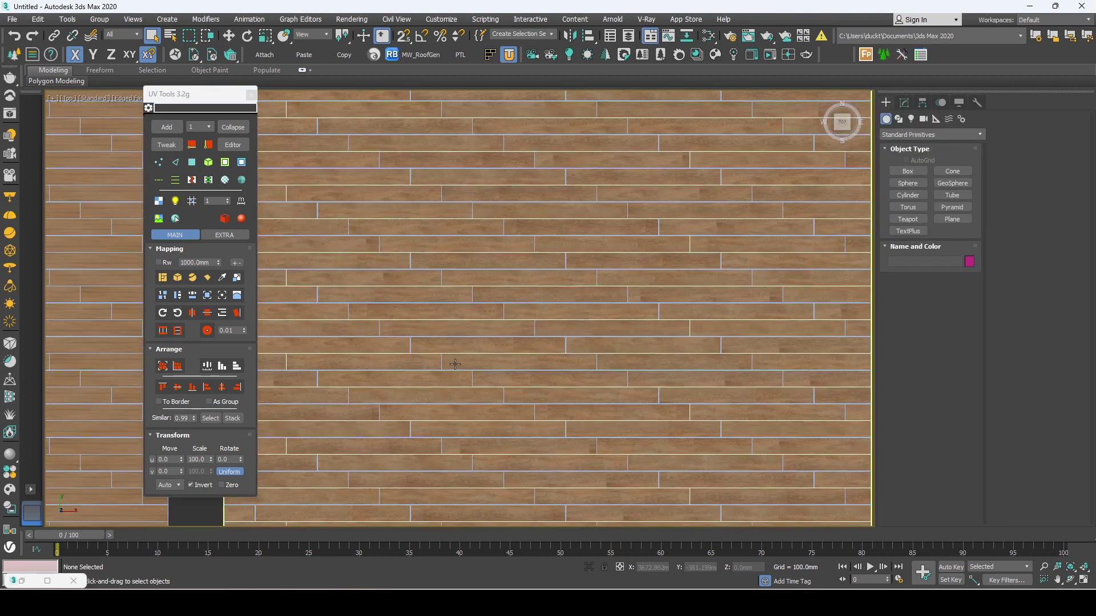
pyautogui.press('F4')
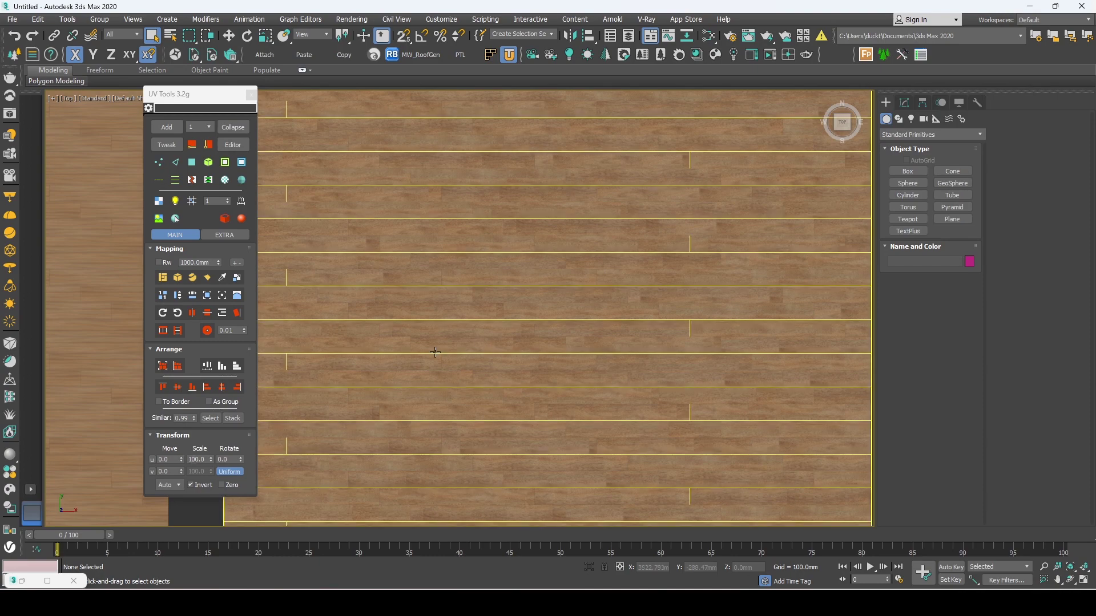
pyautogui.keyDown('alt'); pyautogui.moveTo(436, 352); pyautogui.dragTo(489, 347, button='middle'); pyautogui.keyUp('alt')
pyautogui.scroll(3, 489, 347)
pyautogui.scroll(3, 474, 358)
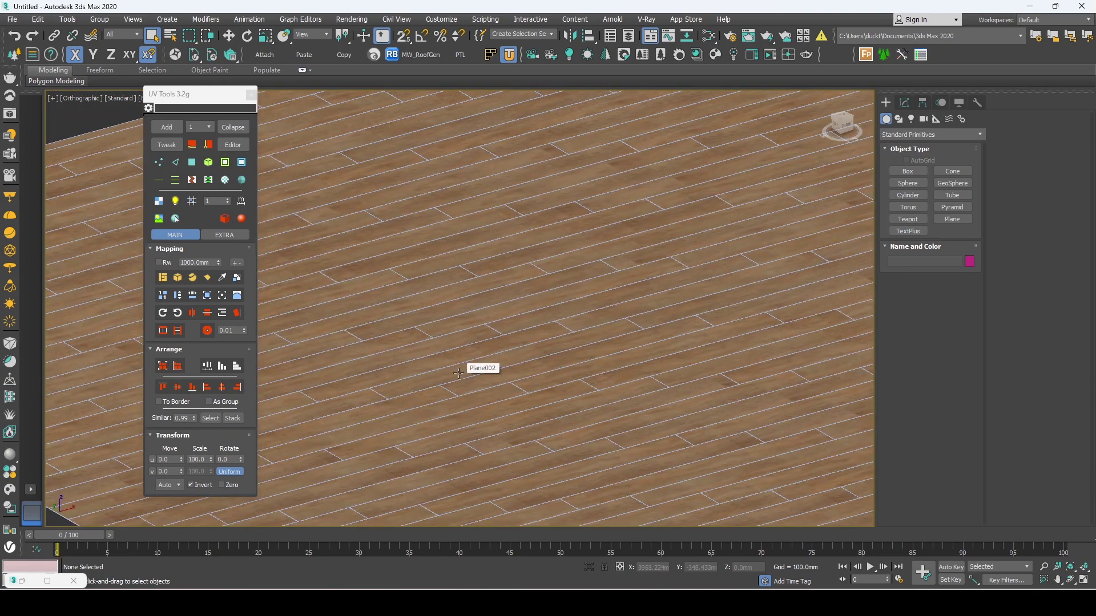
pyautogui.moveTo(458, 369)
pyautogui.keyDown('alt'); pyautogui.mouseDown(button='middle')
pyautogui.moveTo(514, 369)
pyautogui.moveTo(475, 372)
pyautogui.mouseUp(button='middle'); pyautogui.keyUp('alt')
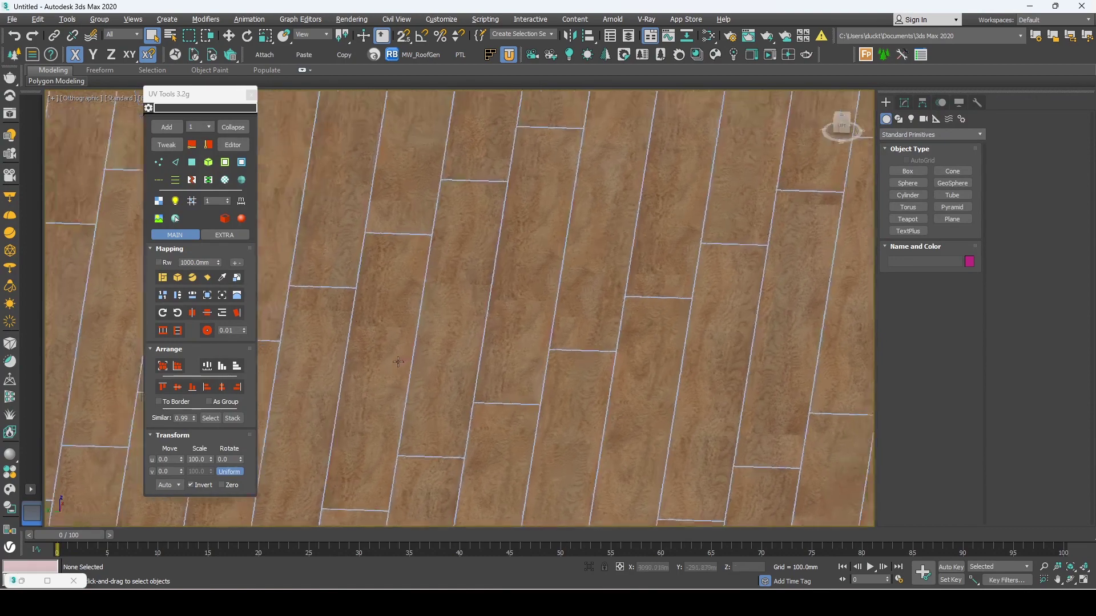
pyautogui.keyDown('alt'); pyautogui.moveTo(405, 353); pyautogui.dragTo(345, 366, button='middle'); pyautogui.keyUp('alt')
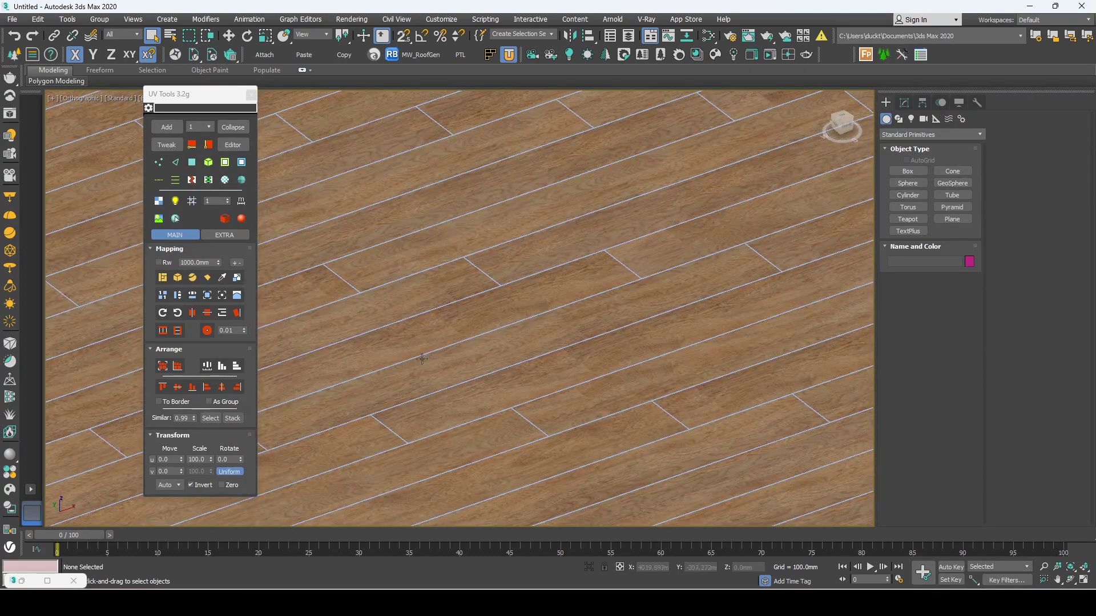
pyautogui.scroll(-4, 434, 351)
pyautogui.keyDown('alt'); pyautogui.moveTo(419, 394); pyautogui.dragTo(642, 310, button='middle'); pyautogui.keyUp('alt')
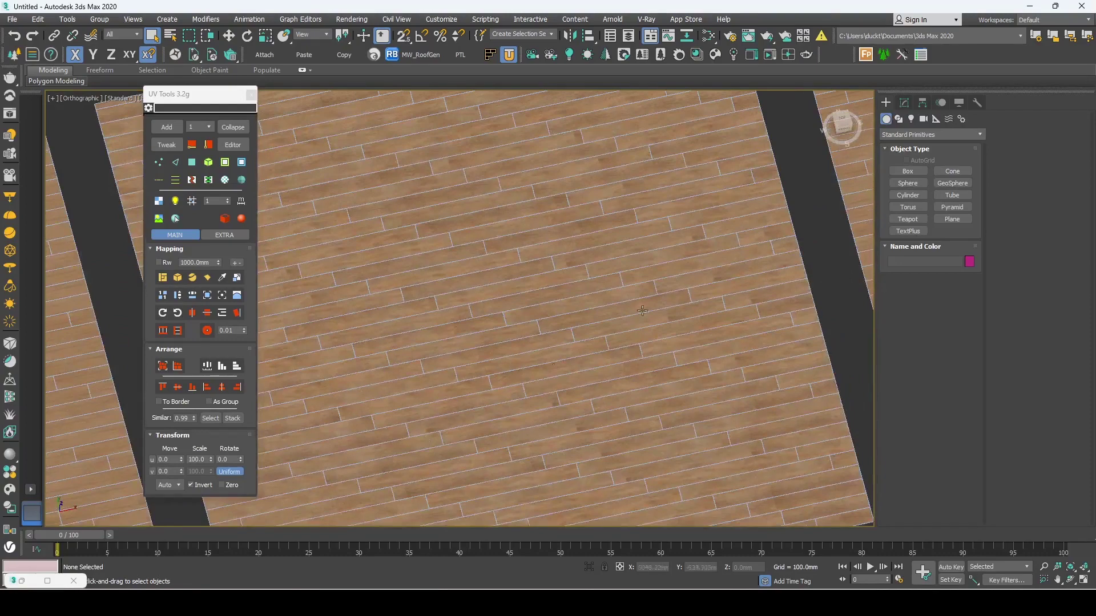
# Return to Top view and select Plane003 to show its FloorGenerator settings
pyautogui.click(830, 121)
pyautogui.scroll(5, 441, 351)
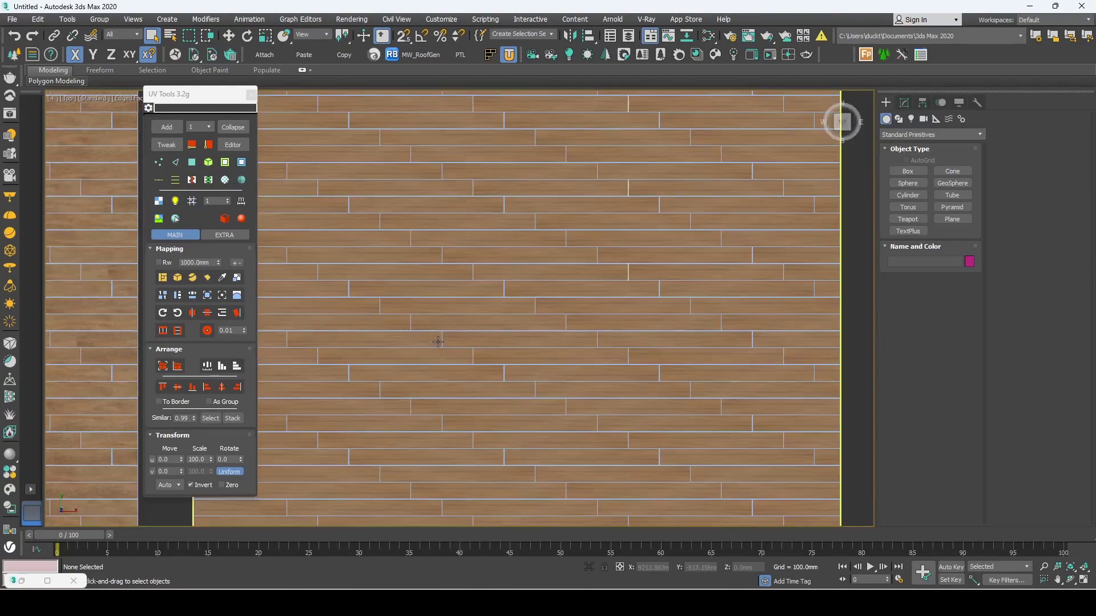
pyautogui.click(441, 351)
pyautogui.click(904, 102)
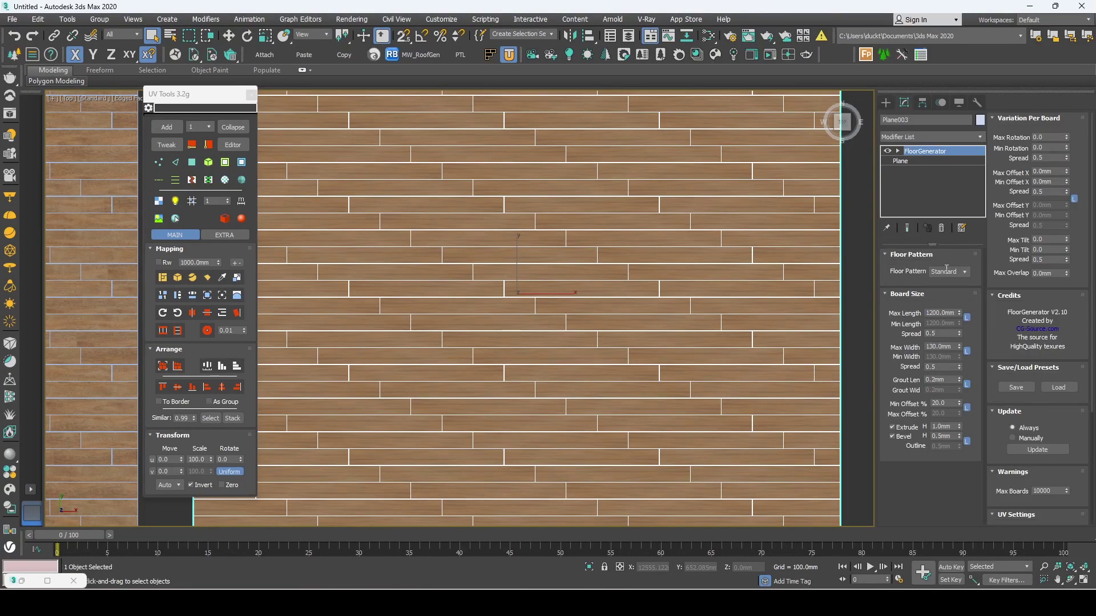
# Switch Plane003 to the Herringbone pattern and give it box-mapped, flattened Unwrap UVWs
pyautogui.click(964, 272)
pyautogui.click(948, 291)
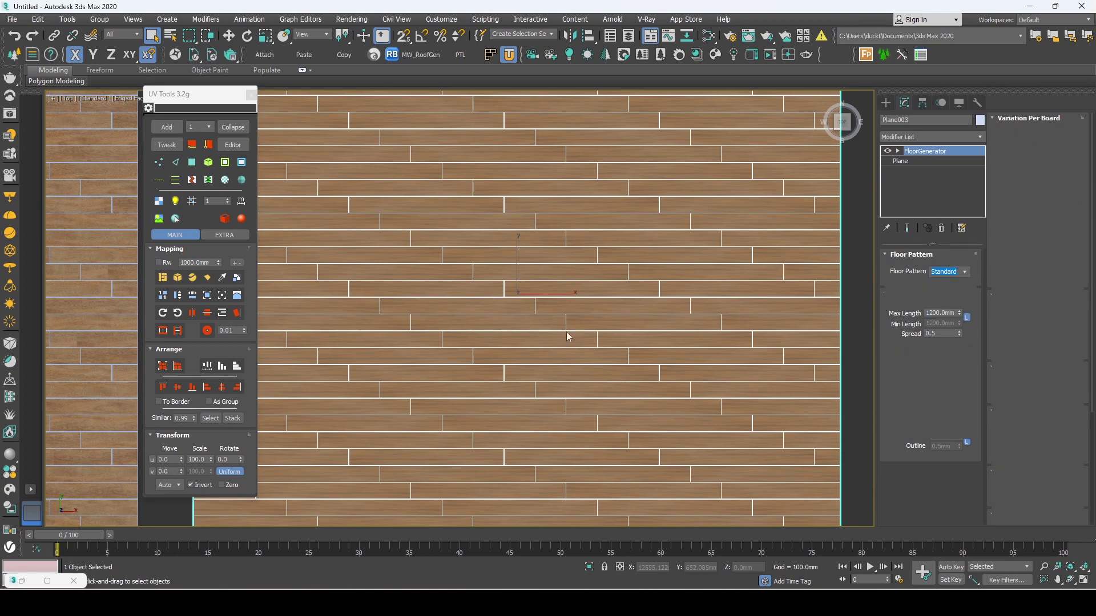
pyautogui.scroll(-2, 537, 306)
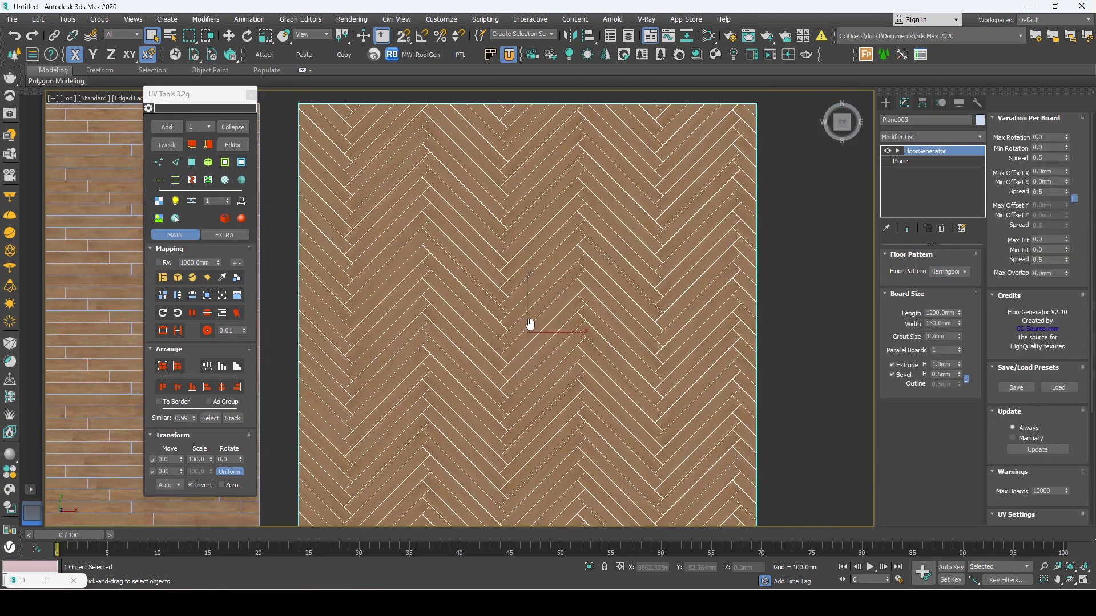
pyautogui.click(171, 127)
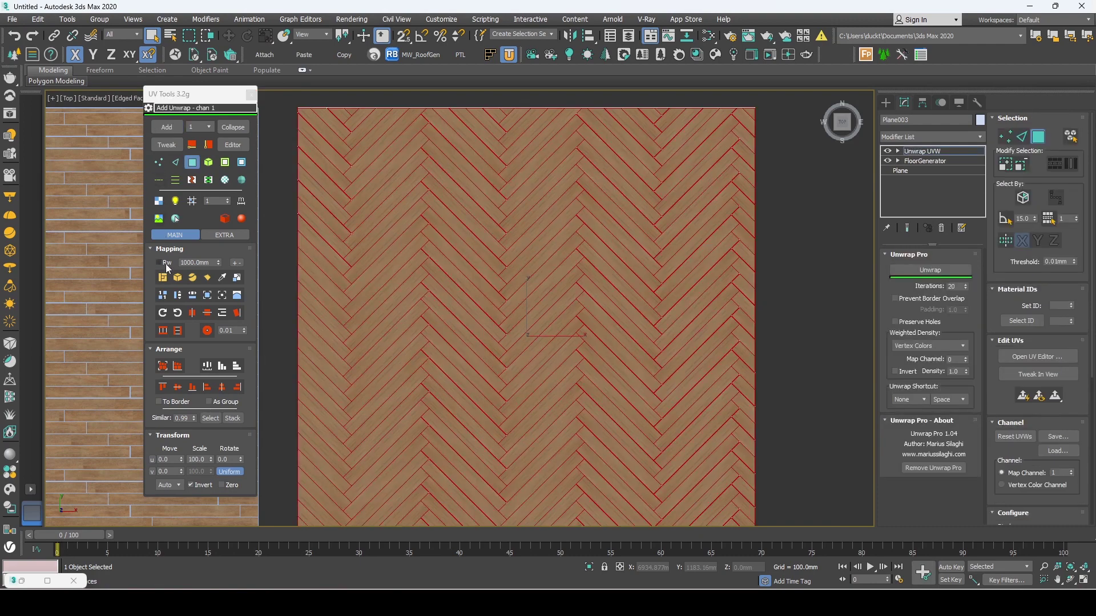
pyautogui.click(178, 279)
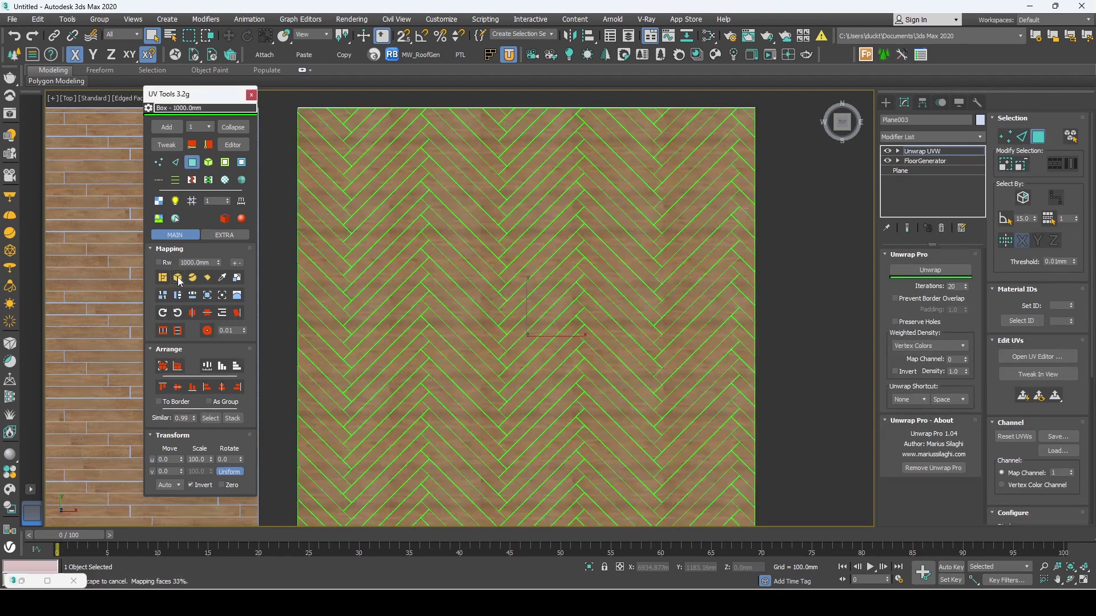
pyautogui.click(161, 278)
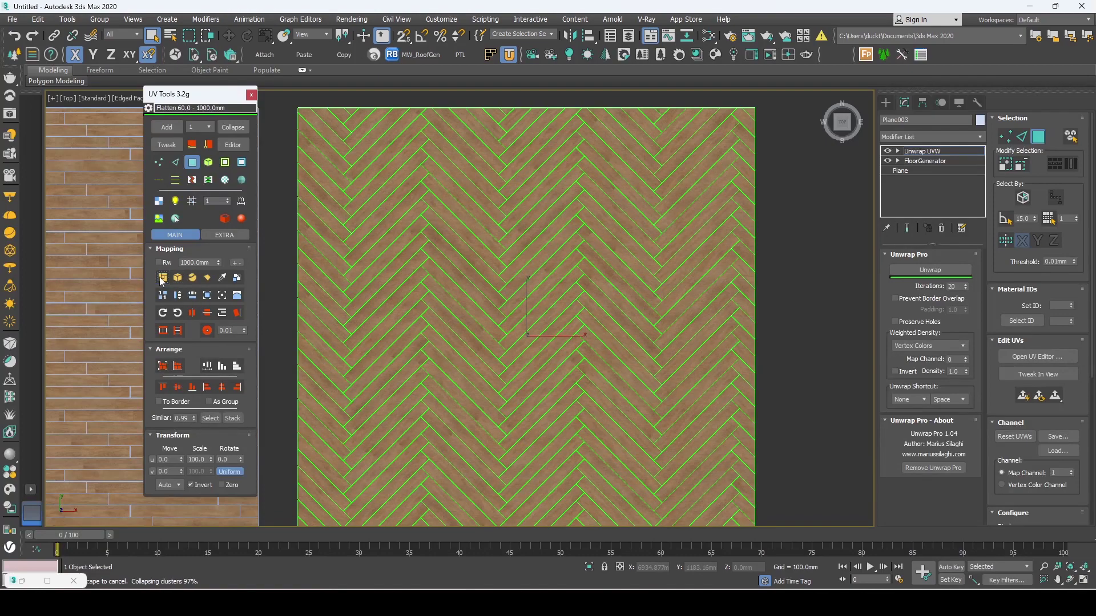
# Test enlarging the UV scale, reset it to 100, then deselect the floor
pyautogui.scroll(3, 419, 328)
pyautogui.scroll(3, 420, 327)
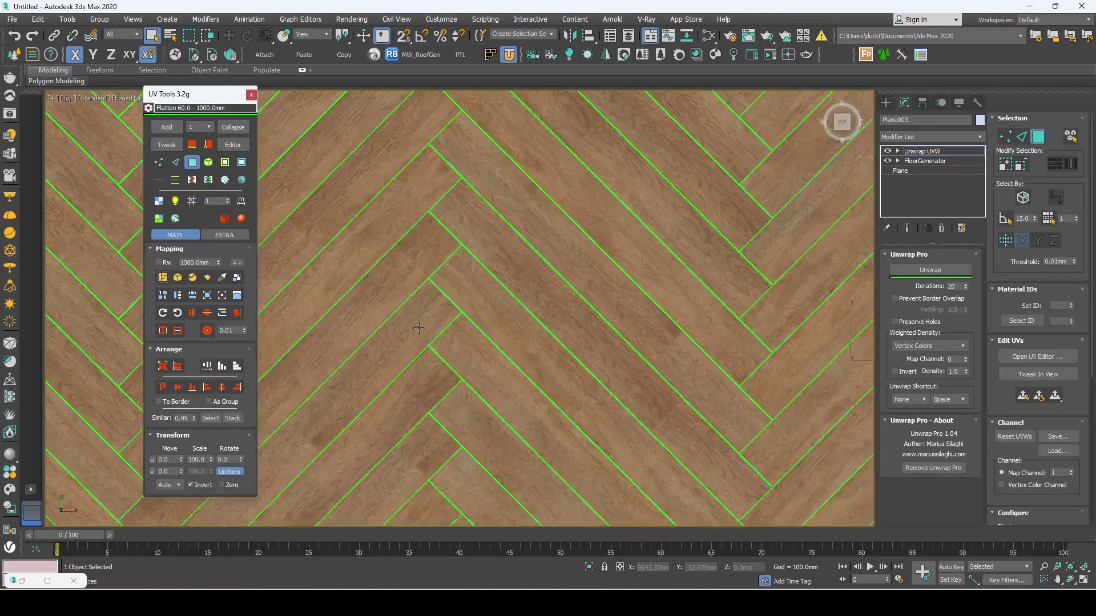
pyautogui.scroll(-3, 419, 327)
pyautogui.scroll(-3, 420, 327)
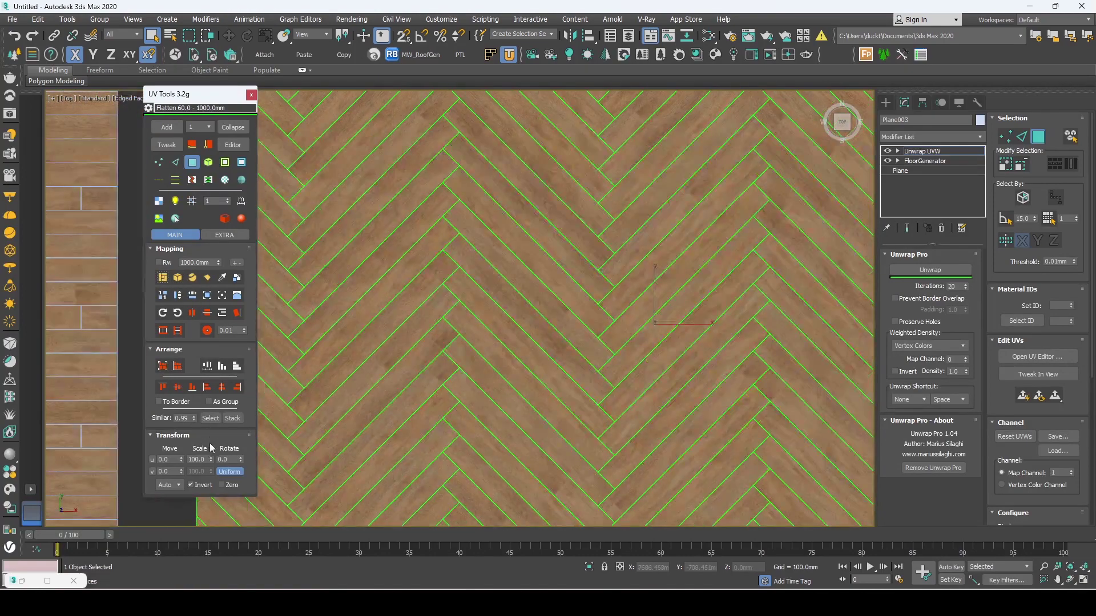
pyautogui.moveTo(211, 459); pyautogui.dragTo(226, 250)
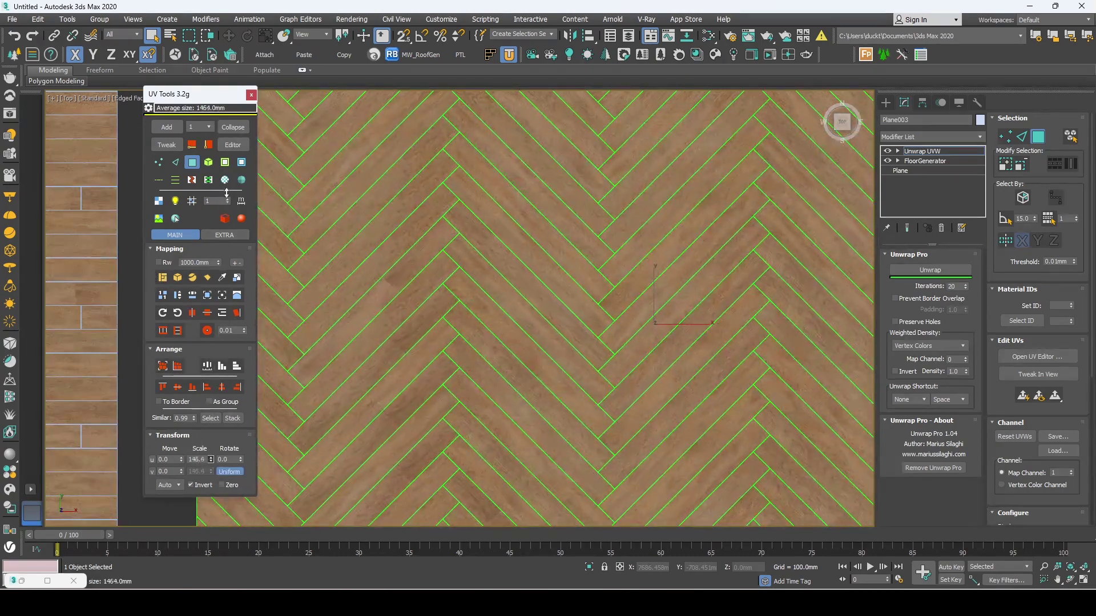
pyautogui.rightClick(226, 250)
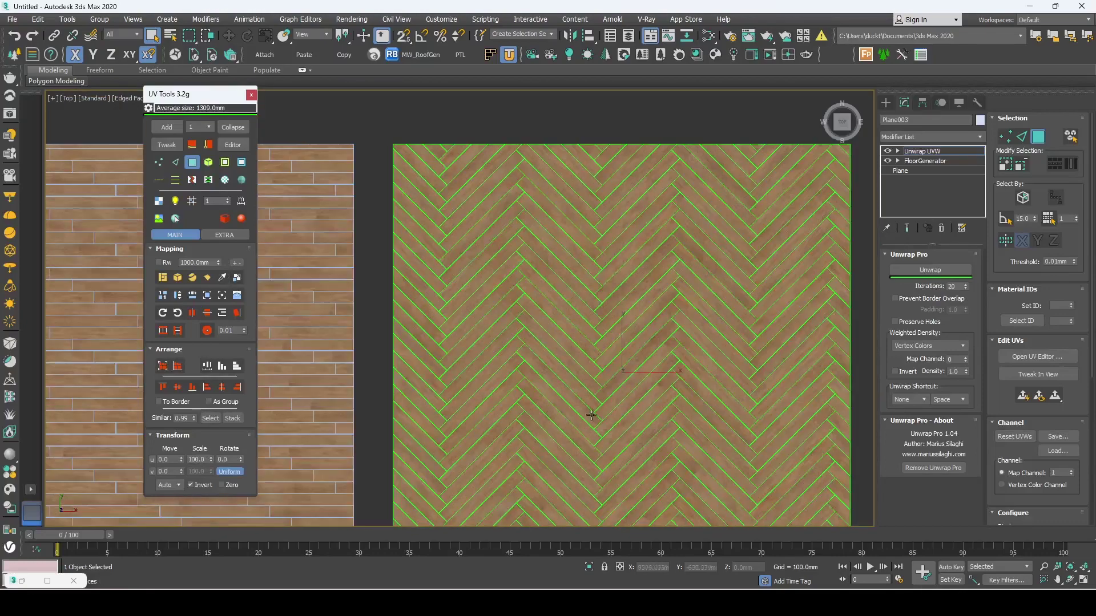
pyautogui.scroll(-3, 582, 428)
pyautogui.click(703, 130)
pyautogui.click(886, 103)
pyautogui.click(618, 123)
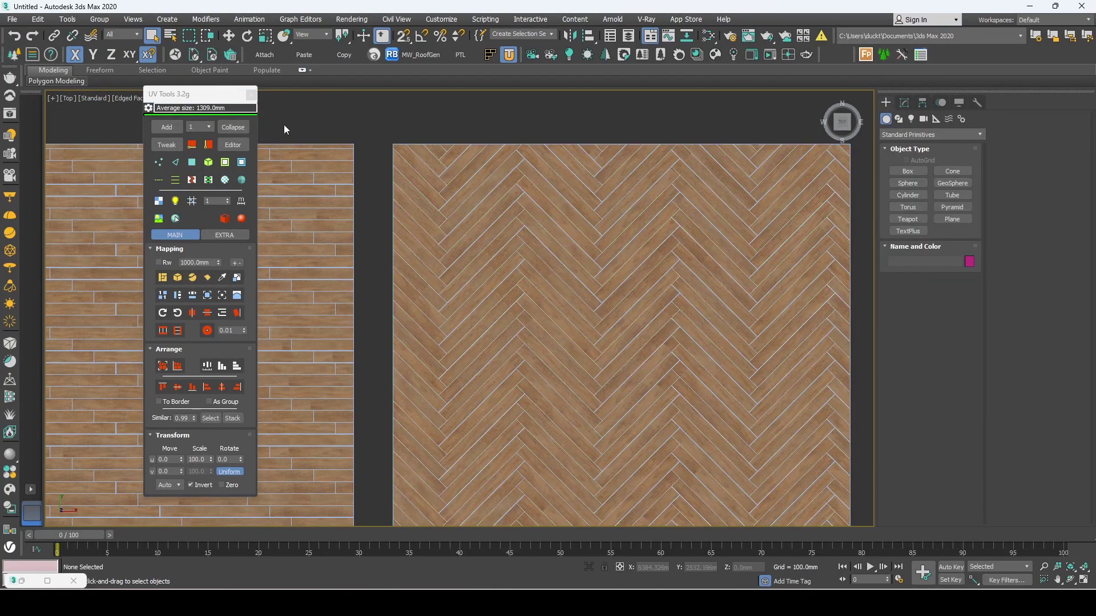
# Close UV Tools, hide edged faces, and pan across the three wood planes
pyautogui.click(251, 94)
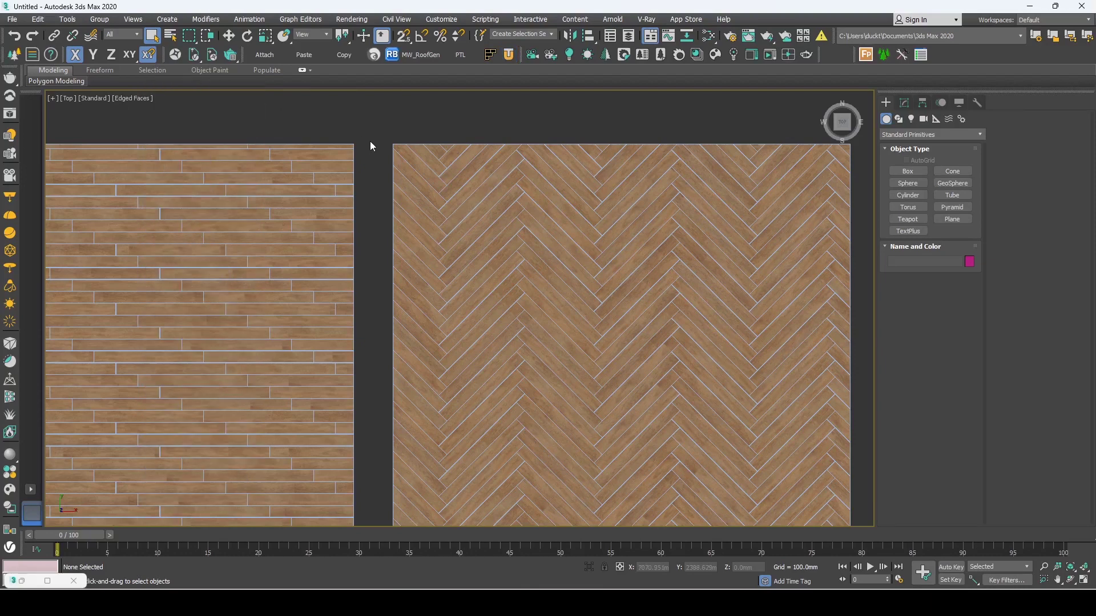
pyautogui.moveTo(370, 142); pyautogui.dragTo(447, 287, button='middle')
pyautogui.press('F4')
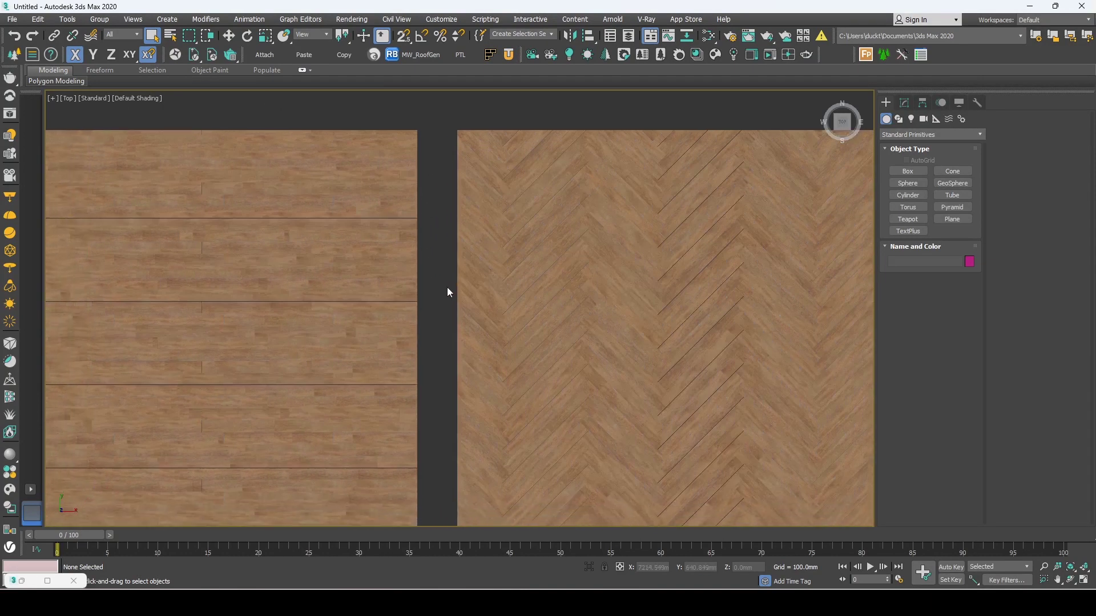
pyautogui.scroll(-5, 447, 292)
pyautogui.moveTo(345, 480); pyautogui.dragTo(477, 482, button='middle')
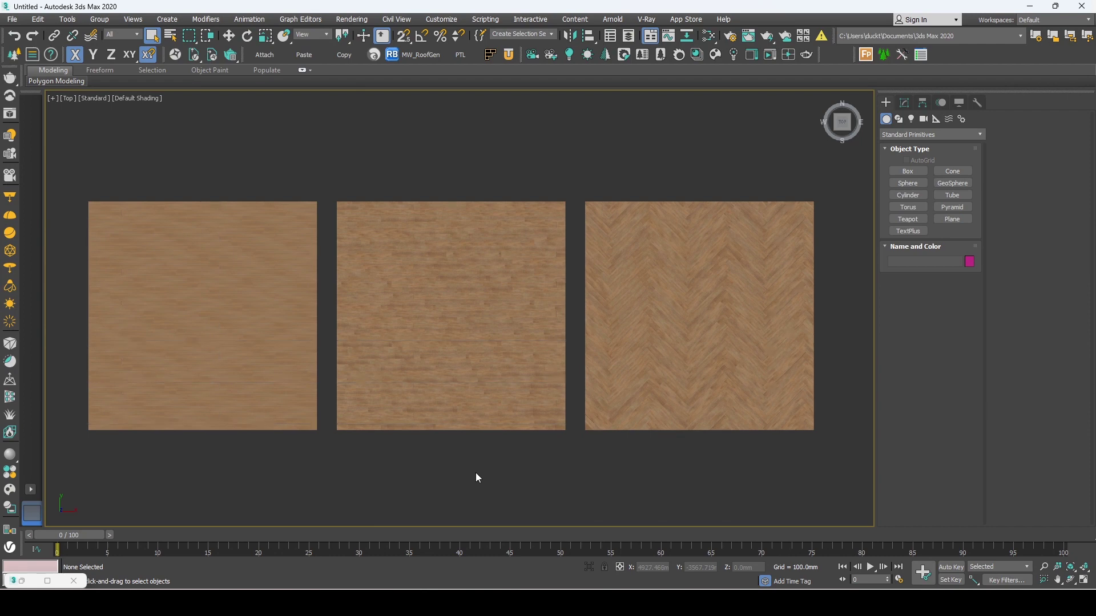
pyautogui.scroll(5, 644, 349)
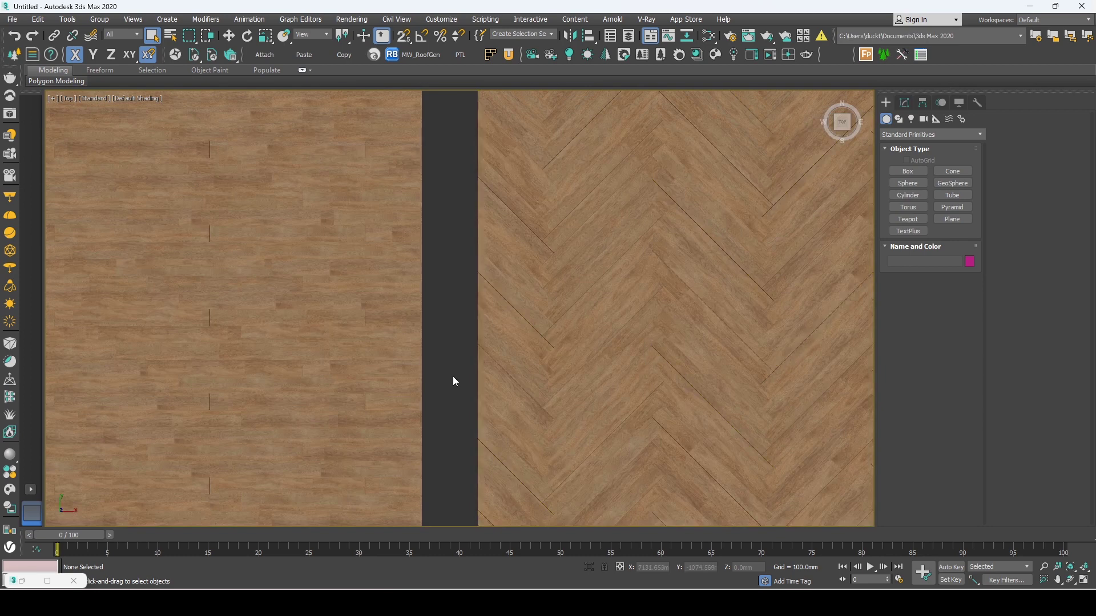
# Select the herringbone and middle planes to check them, then clear the selection
pyautogui.click(679, 414)
pyautogui.scroll(-2, 531, 443)
pyautogui.scroll(-2, 528, 441)
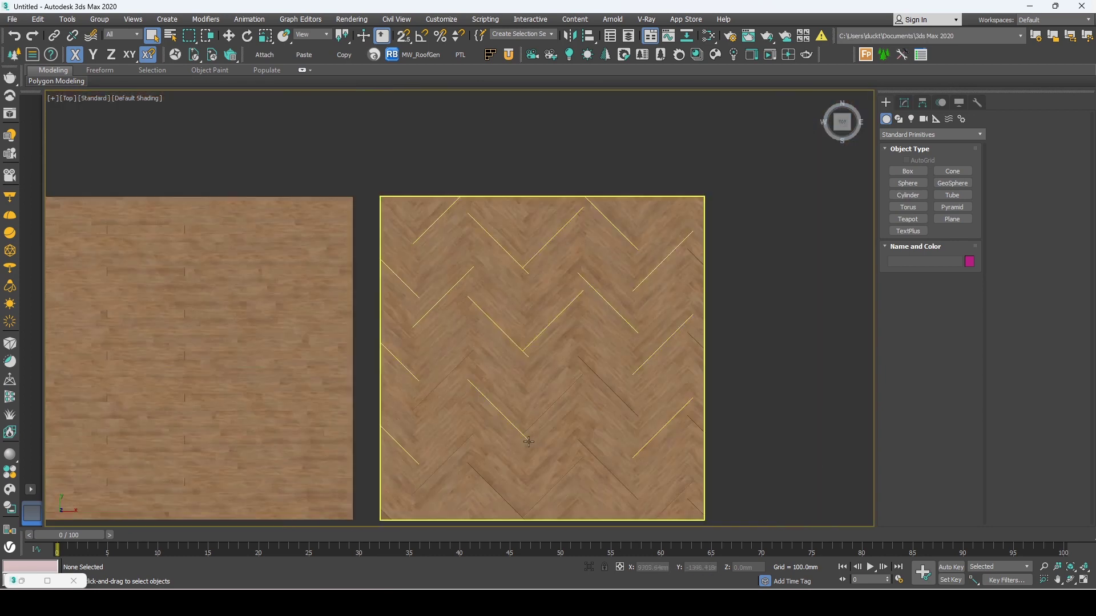
pyautogui.click(248, 434)
pyautogui.scroll(2, 249, 434)
pyautogui.moveTo(249, 434)
pyautogui.mouseDown(button='middle')
pyautogui.moveTo(524, 419)
pyautogui.moveTo(506, 394)
pyautogui.mouseUp(button='middle')
pyautogui.scroll(-2, 516, 405)
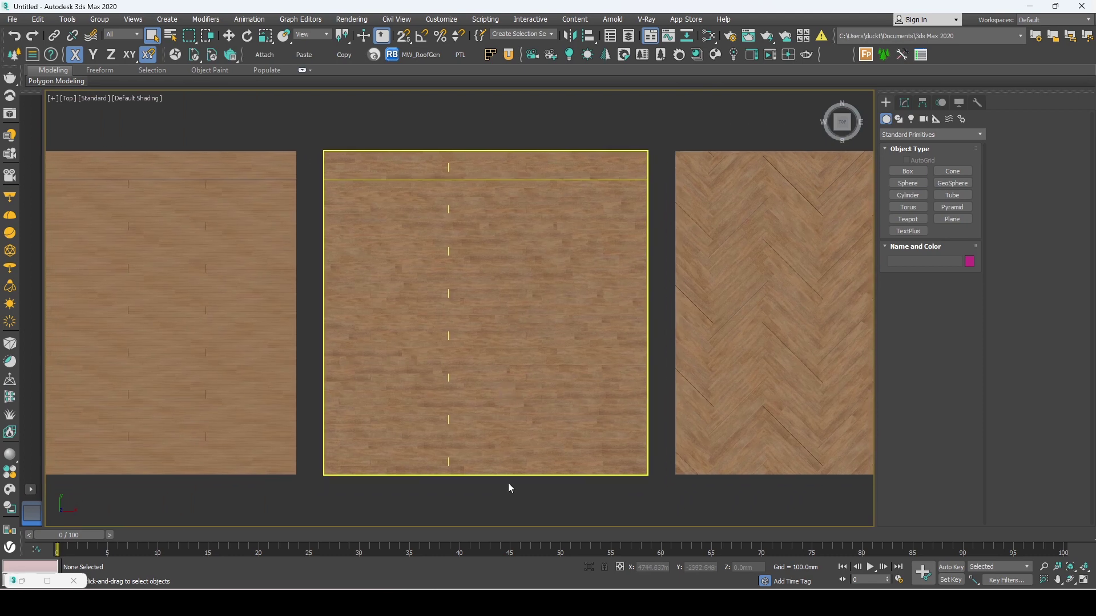
pyautogui.click(509, 488)
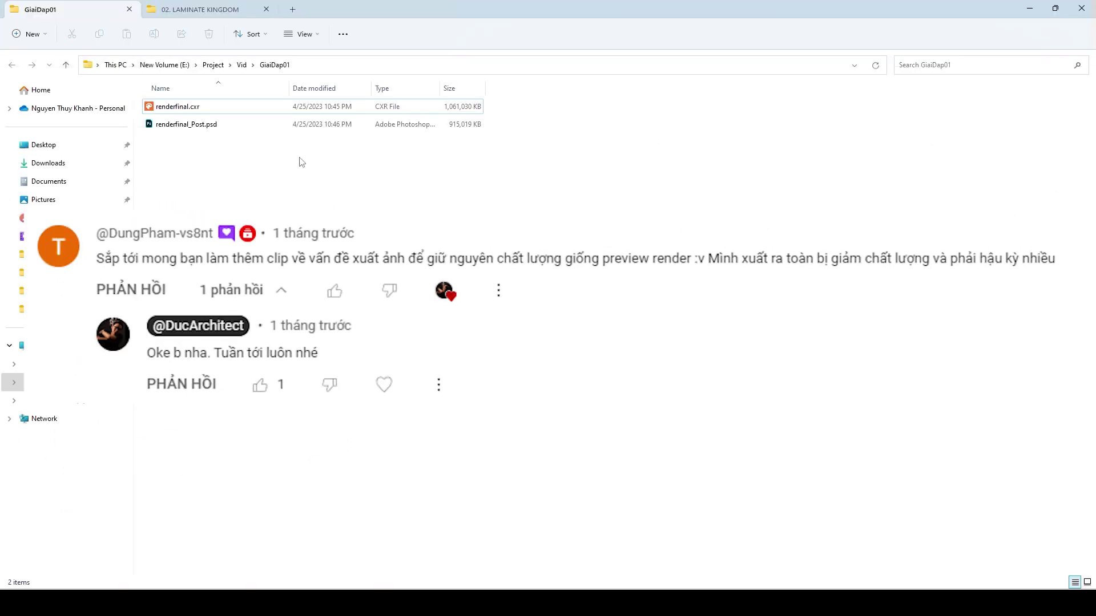
# Open renderfinal.cxr from GiaiDap01 in Corona Image Editor and maximize the window
pyautogui.click(190, 108)
pyautogui.doubleClick(190, 109)
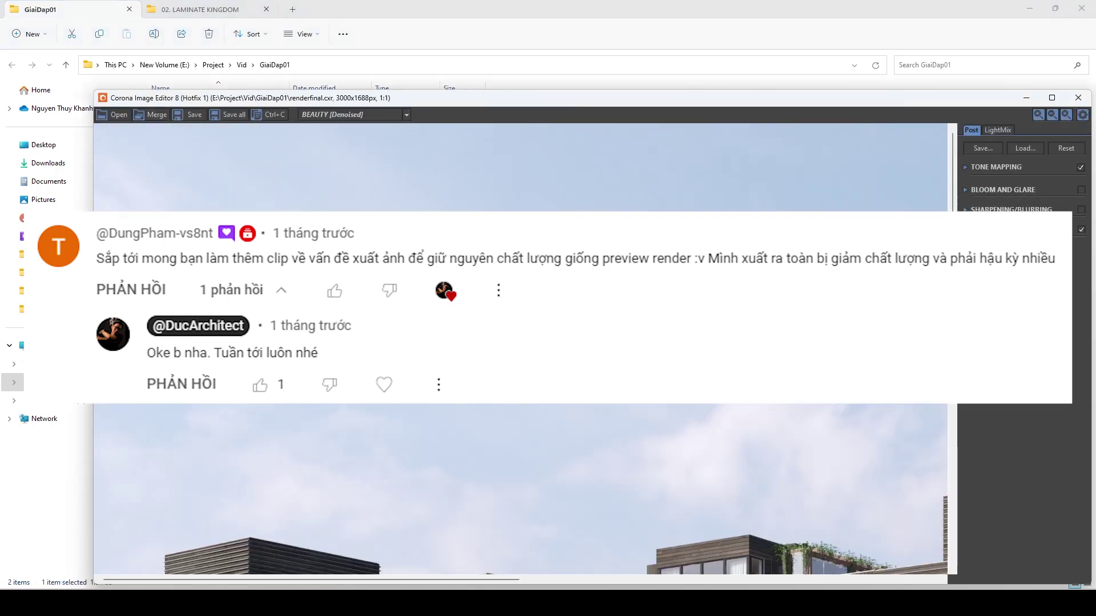
pyautogui.moveTo(518, 98); pyautogui.dragTo(447, 35)
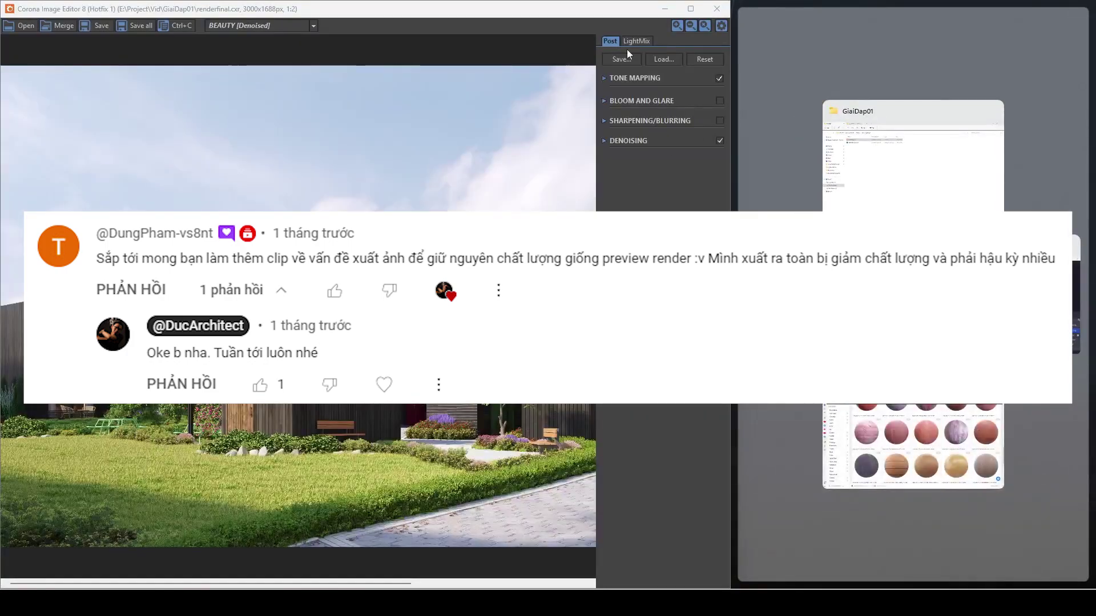
pyautogui.click(690, 9)
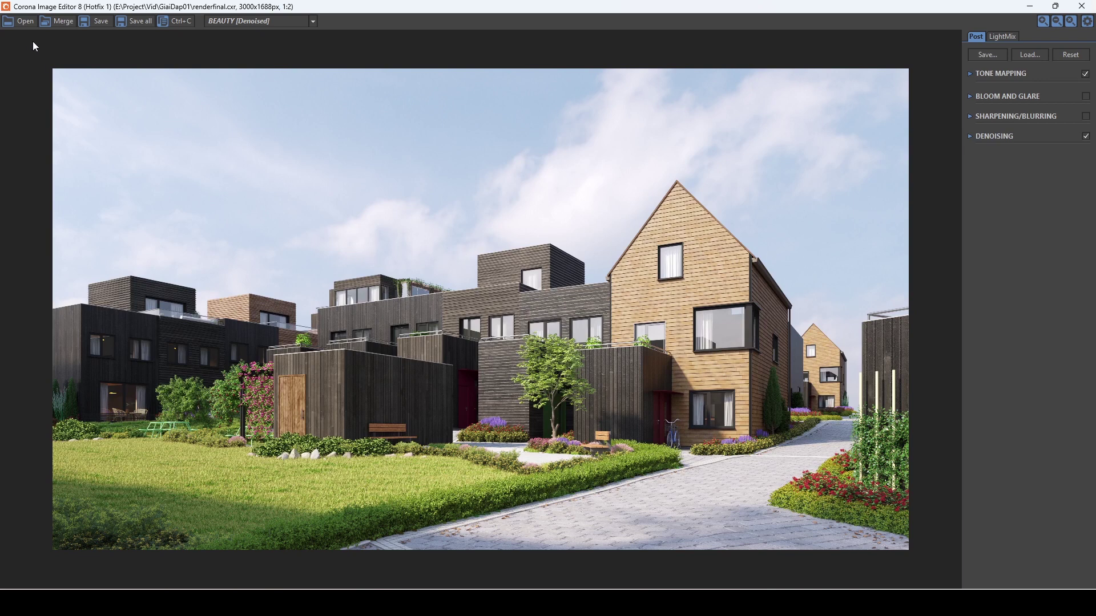
# Inspect the render passes, displaying the CMasking_WireColor pass
pyautogui.click(124, 25)
pyautogui.scroll(-1, 239, 22)
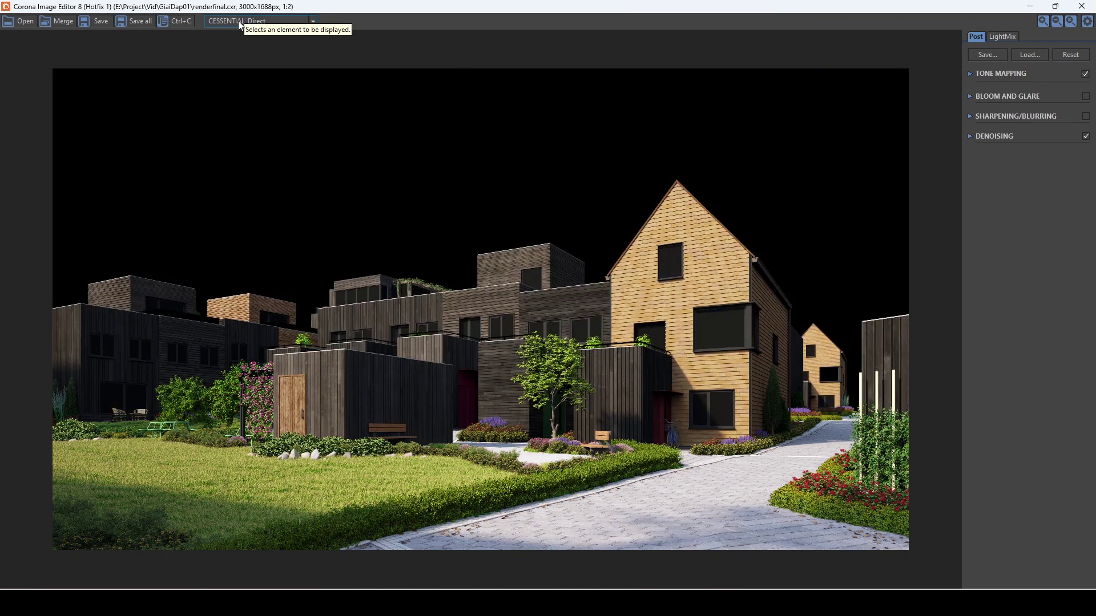
pyautogui.scroll(-1, 239, 23)
pyautogui.scroll(-1, 239, 23)
pyautogui.scroll(-1, 239, 23)
pyautogui.scroll(-1, 238, 20)
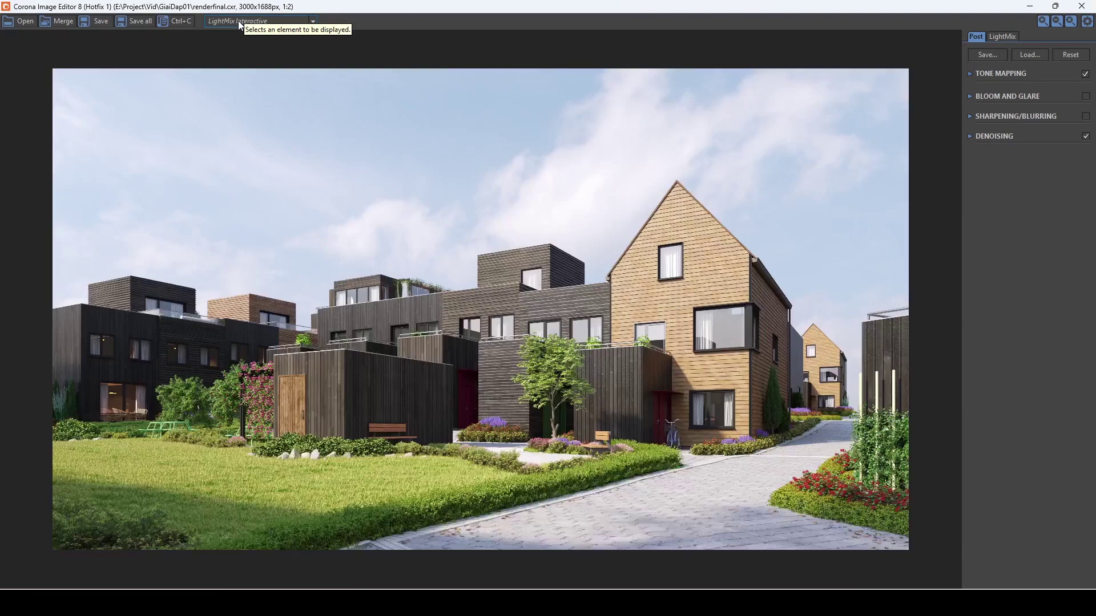
pyautogui.scroll(-1, 238, 20)
pyautogui.click(238, 21)
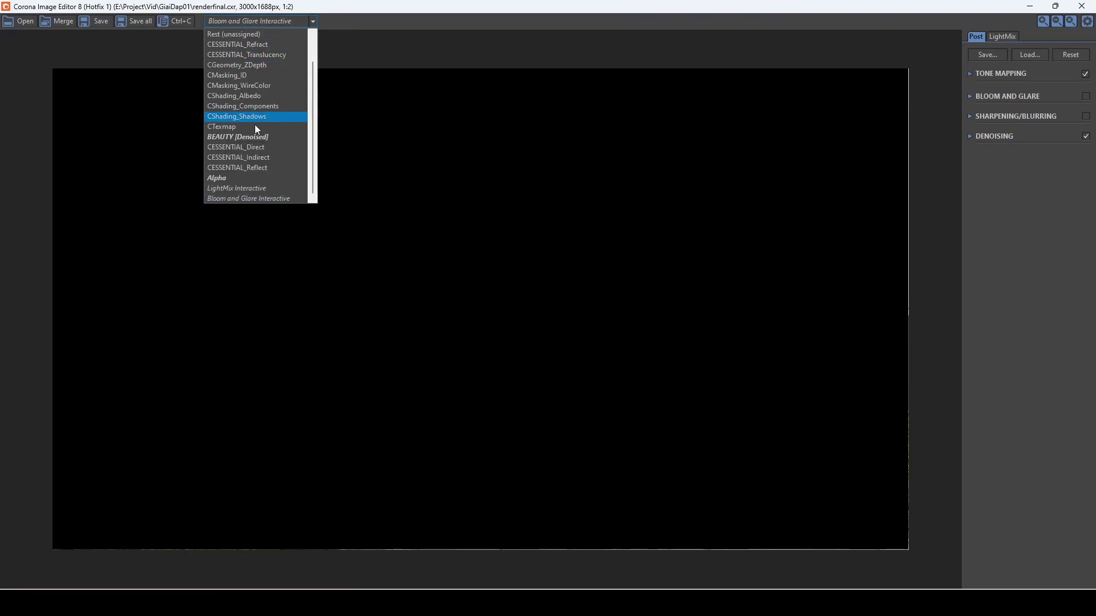
pyautogui.click(244, 85)
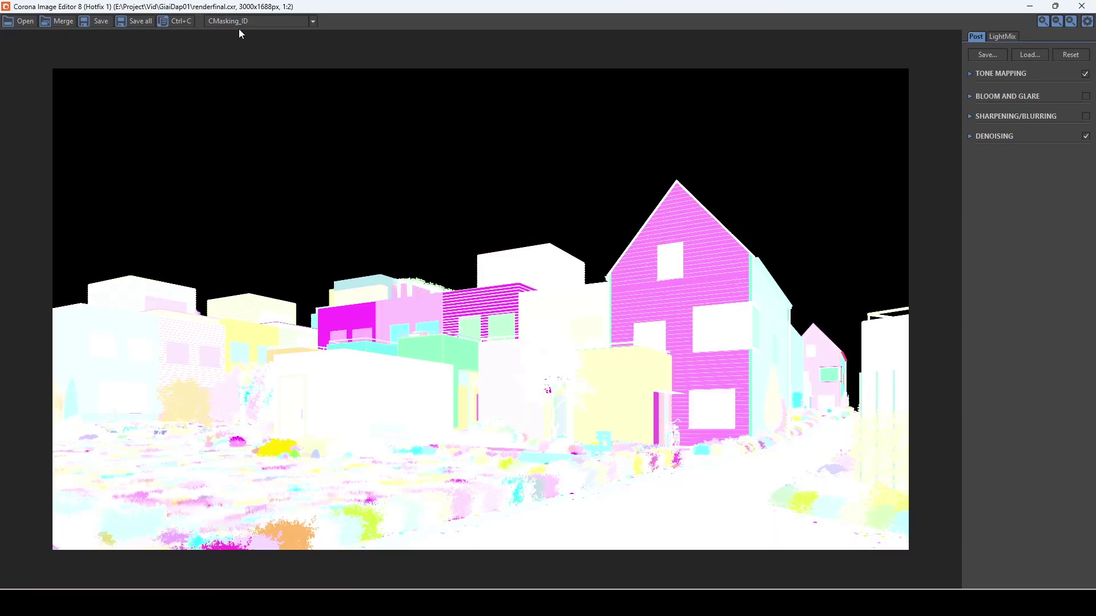
# Return to the denoised BEAUTY render and toggle the sun light in LightMix
pyautogui.click(238, 21)
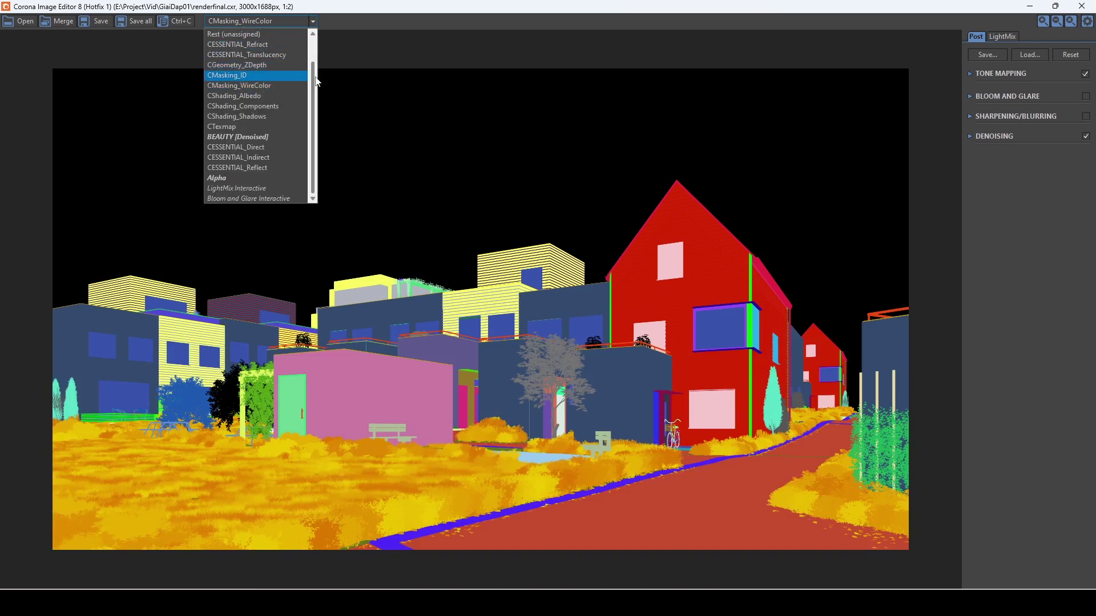
pyautogui.click(313, 20)
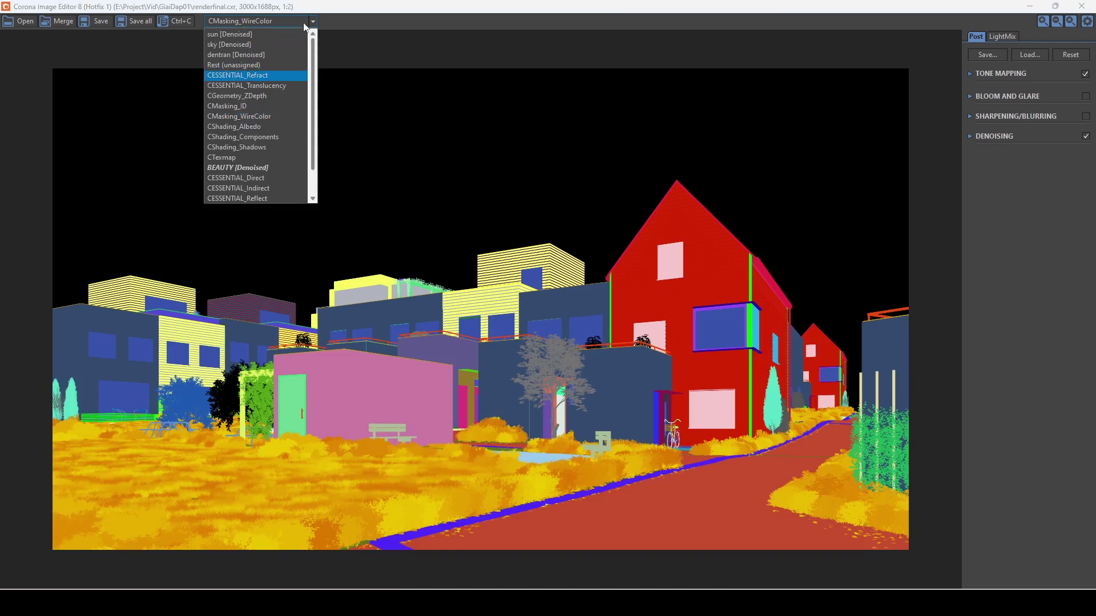
pyautogui.click(244, 19)
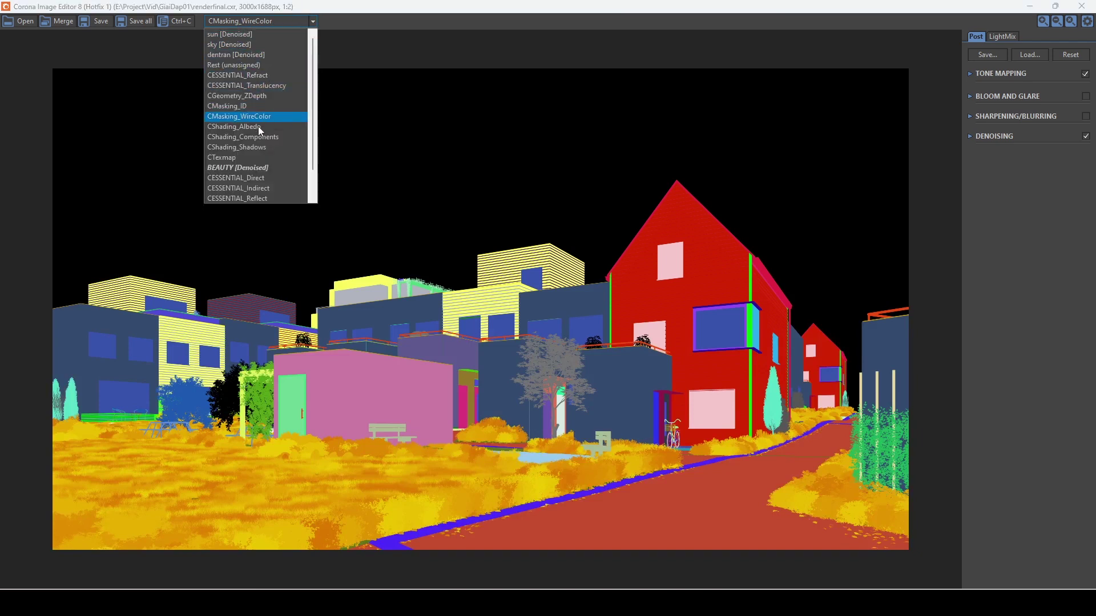
pyautogui.click(258, 166)
pyautogui.click(1003, 37)
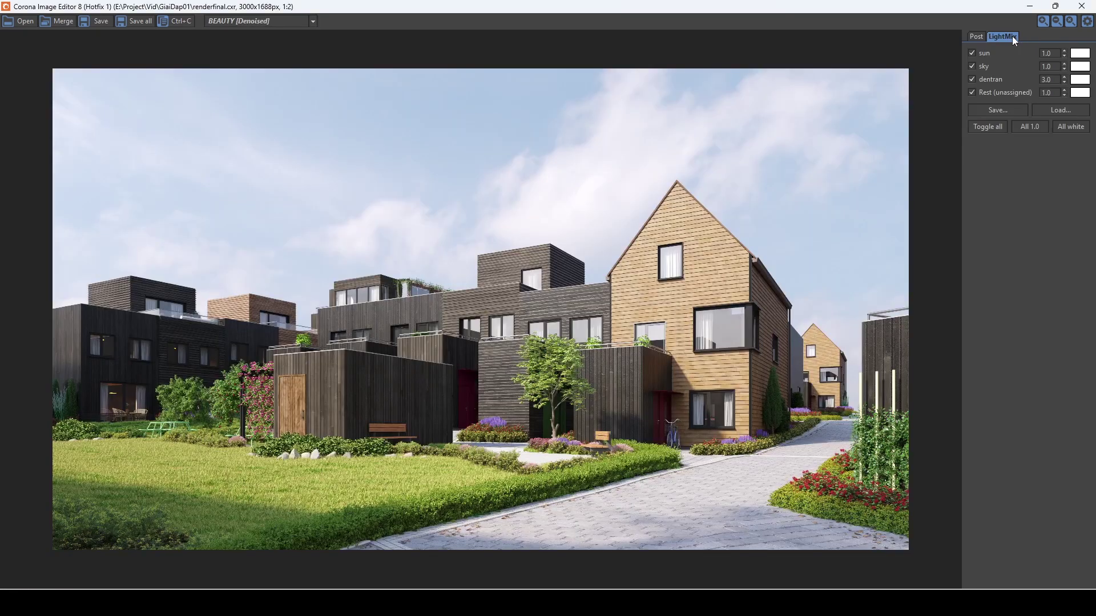
pyautogui.click(971, 53)
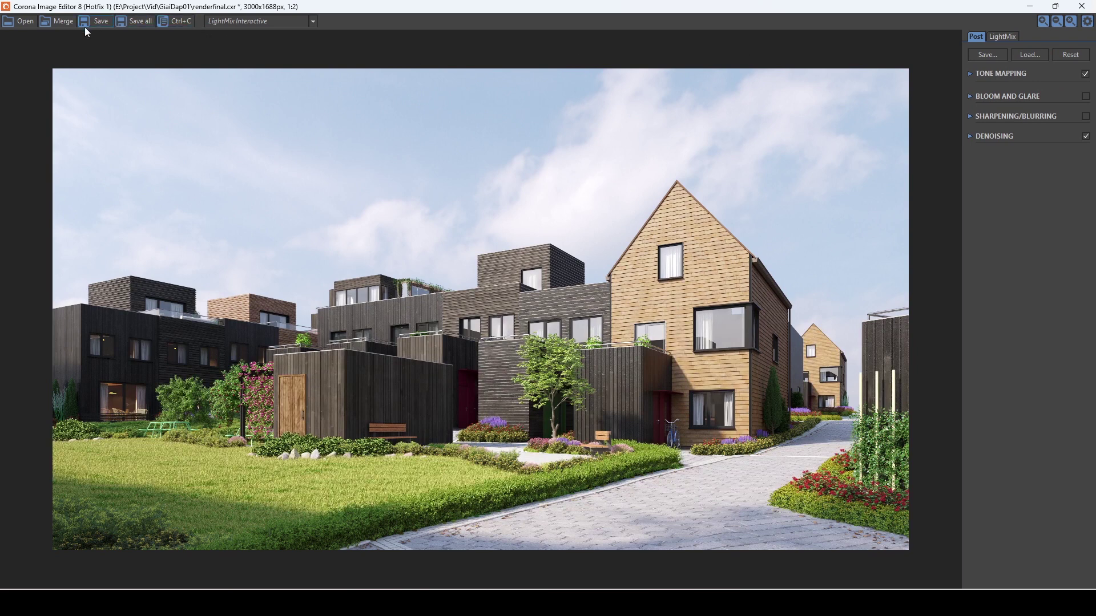
# Save all render elements as 16-bit sRGB TIFFs without alpha, then show the GiaiDap01 folder
pyautogui.click(134, 24)
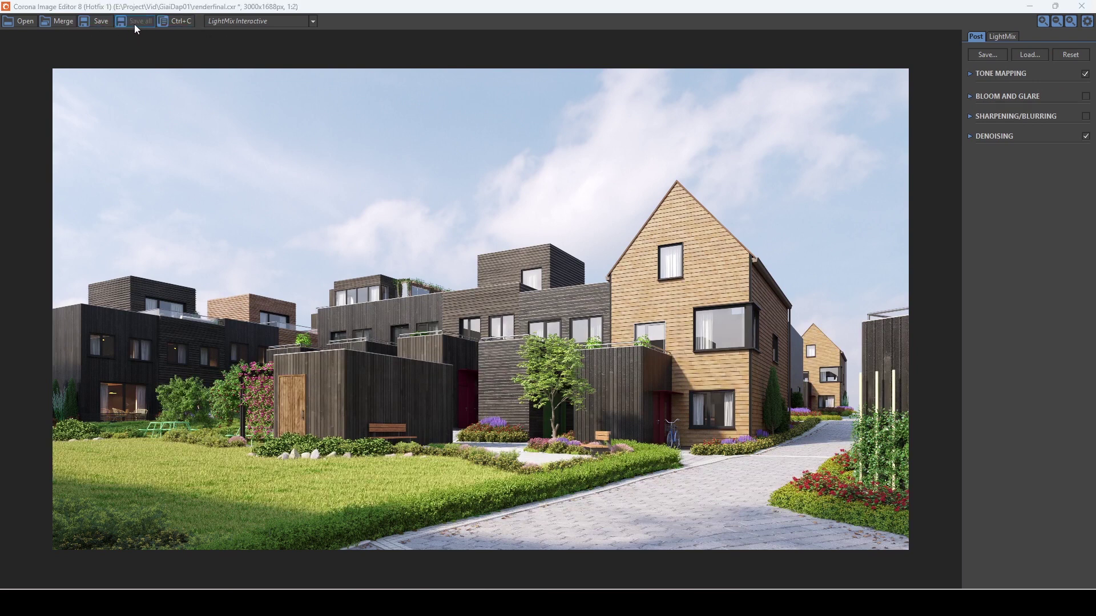
pyautogui.click(175, 280)
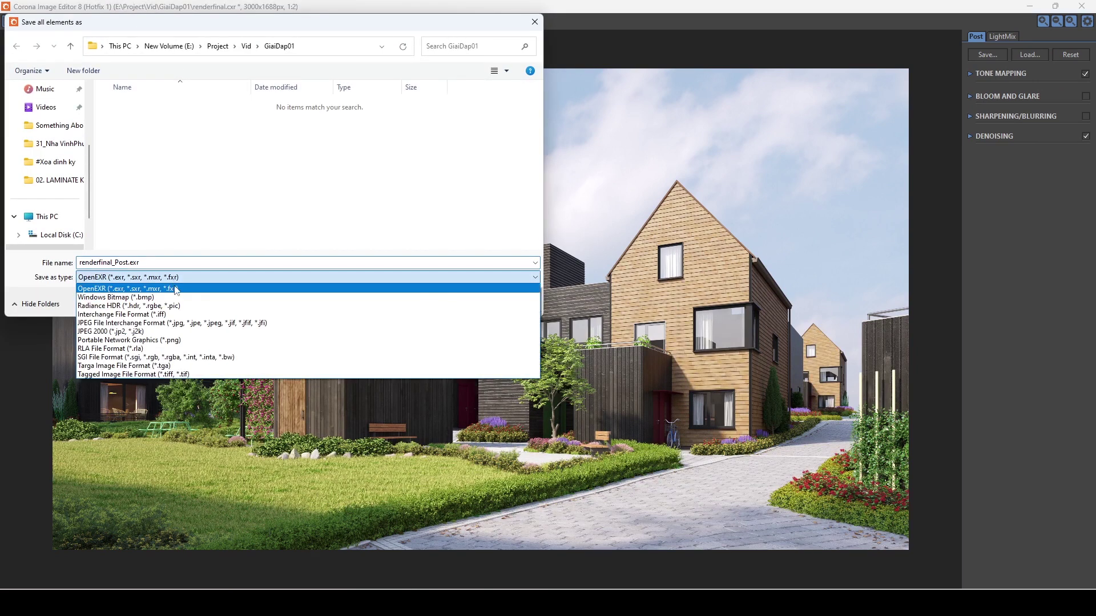
pyautogui.click(158, 374)
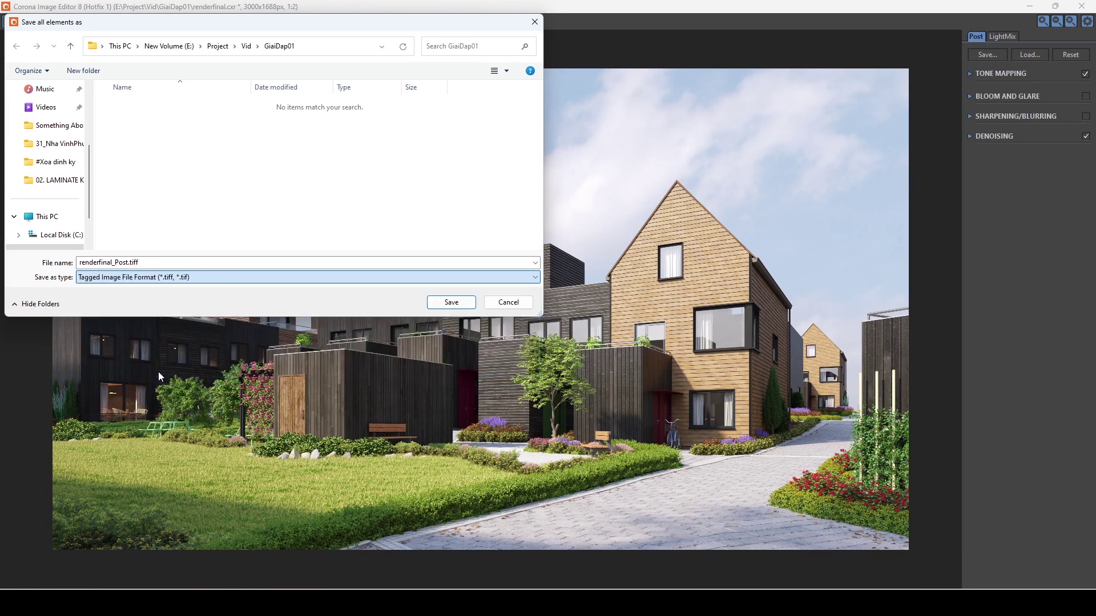
pyautogui.click(453, 300)
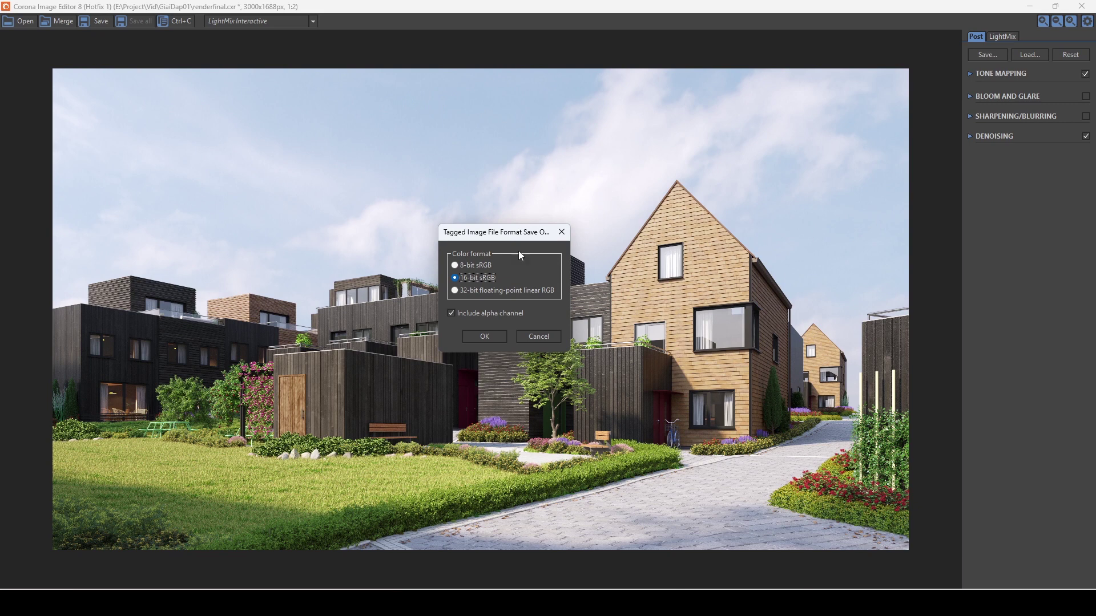
pyautogui.click(496, 314)
pyautogui.click(492, 339)
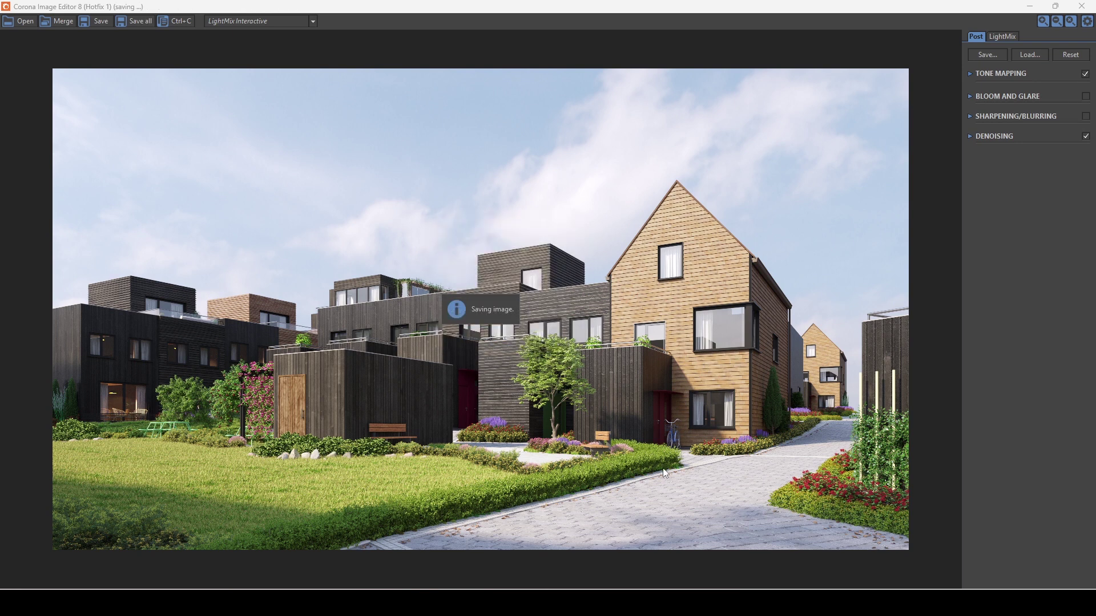
pyautogui.click(573, 537)
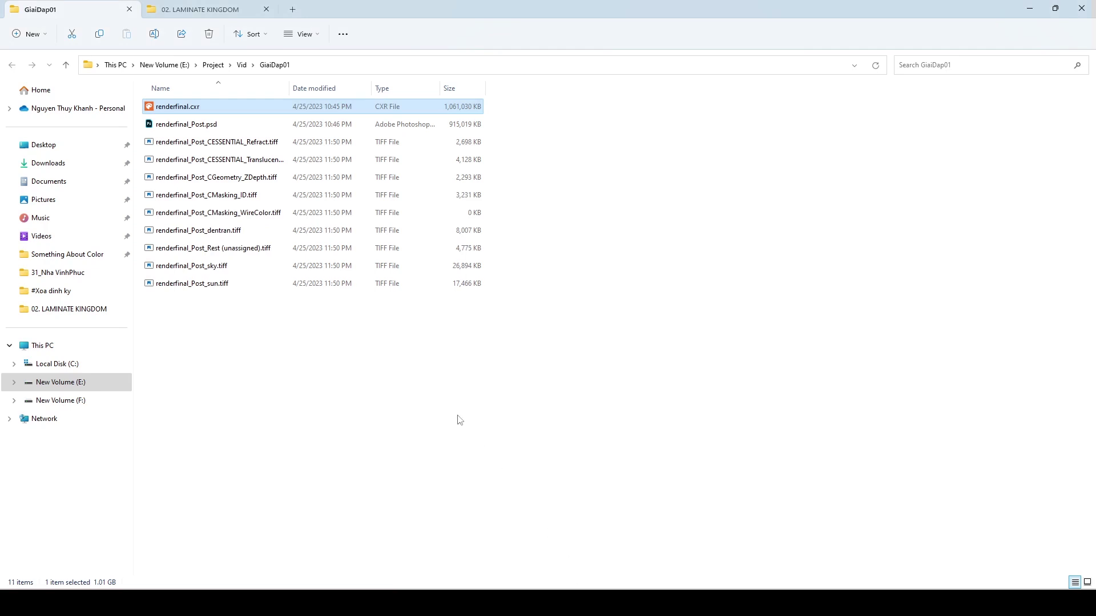
# View the exported TIFFs as extra large icons and open renderfinal_Post.psd
pyautogui.rightClick(463, 400)
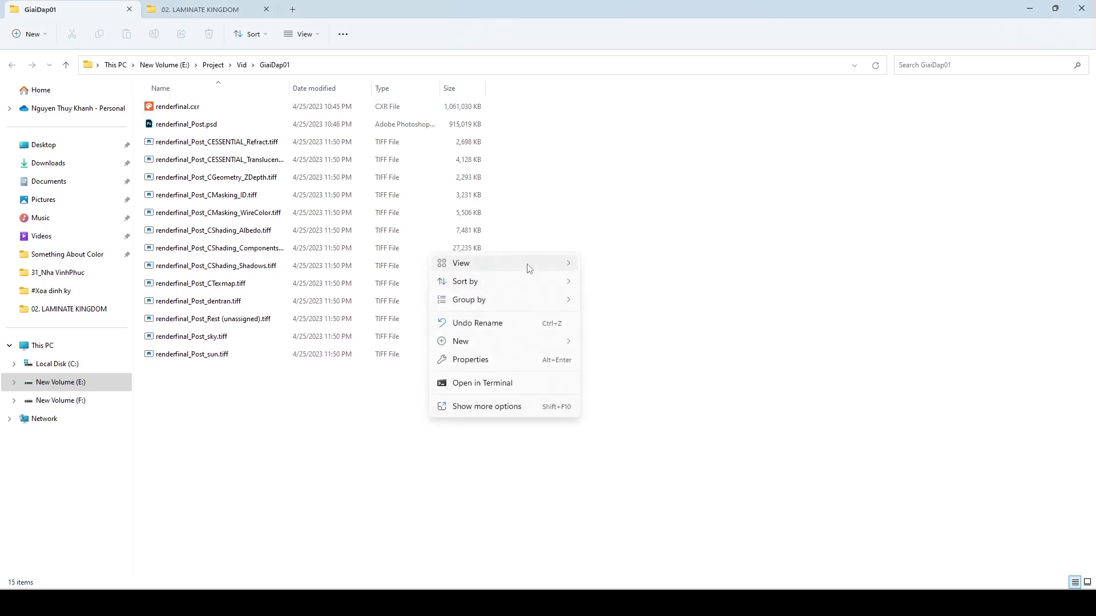
pyautogui.click(625, 267)
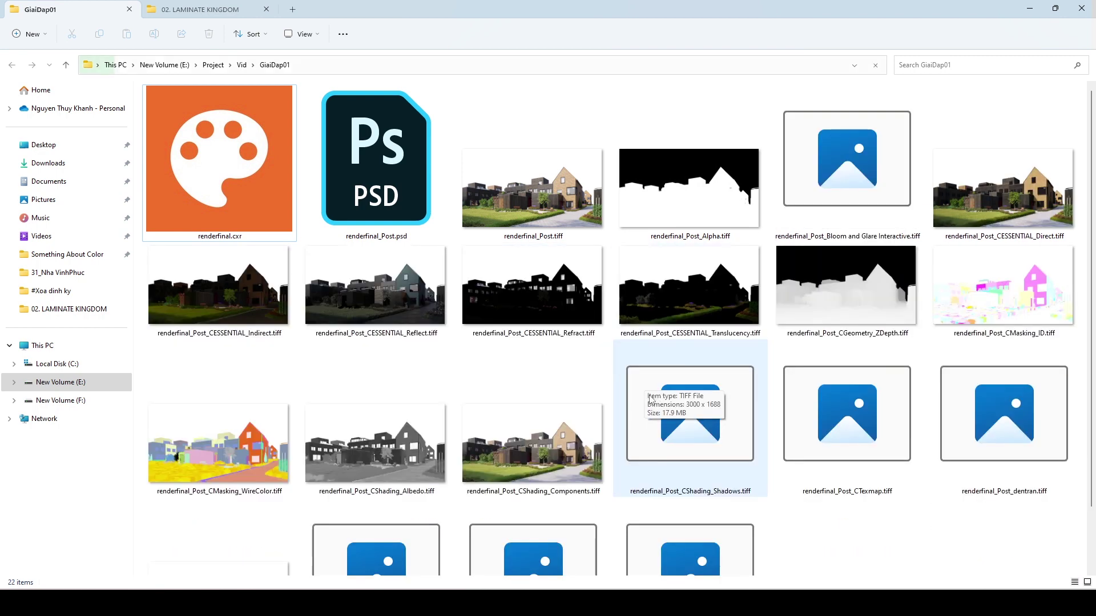
pyautogui.scroll(-2, 655, 401)
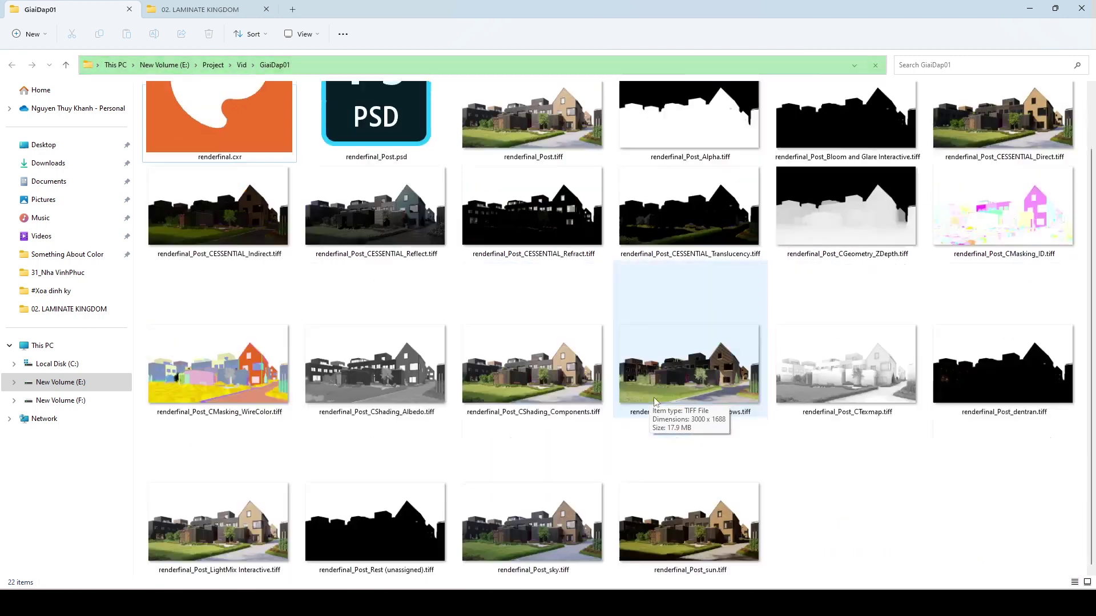
pyautogui.scroll(2, 655, 402)
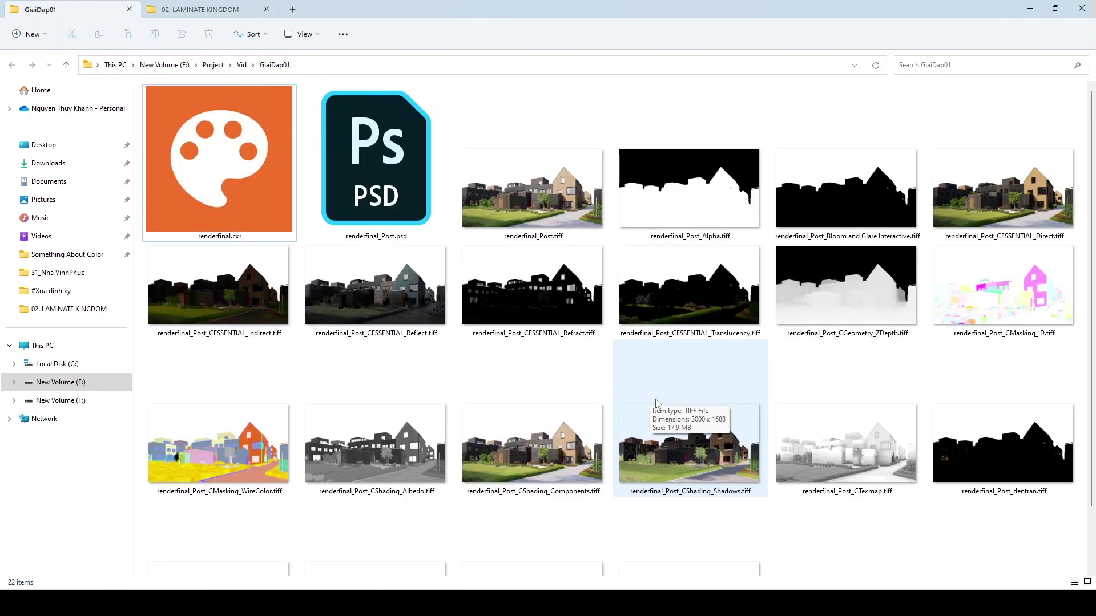
pyautogui.doubleClick(390, 193)
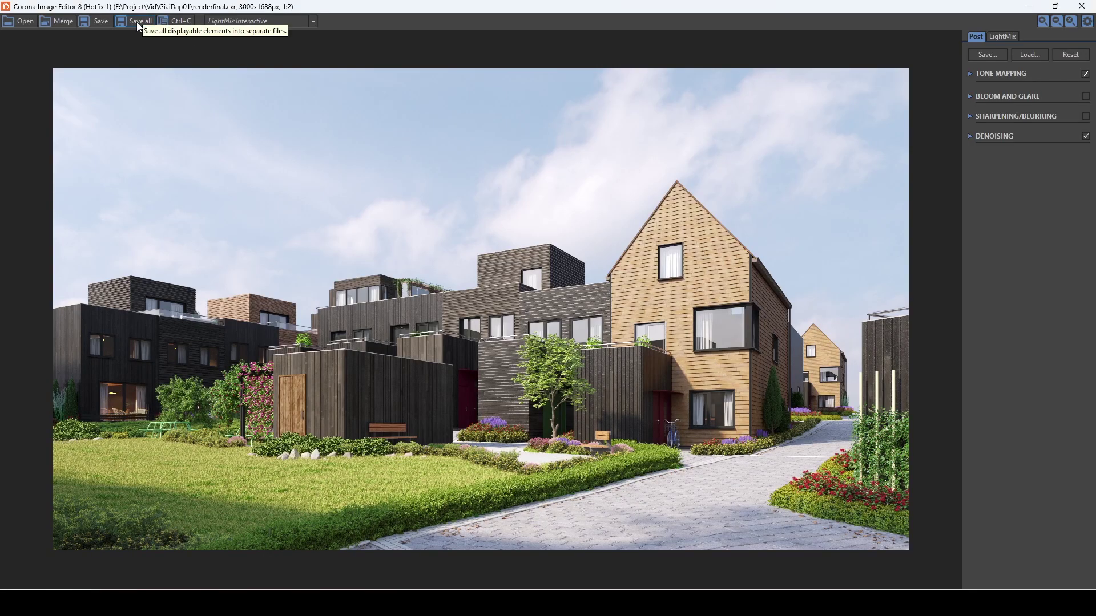
pyautogui.click(101, 22)
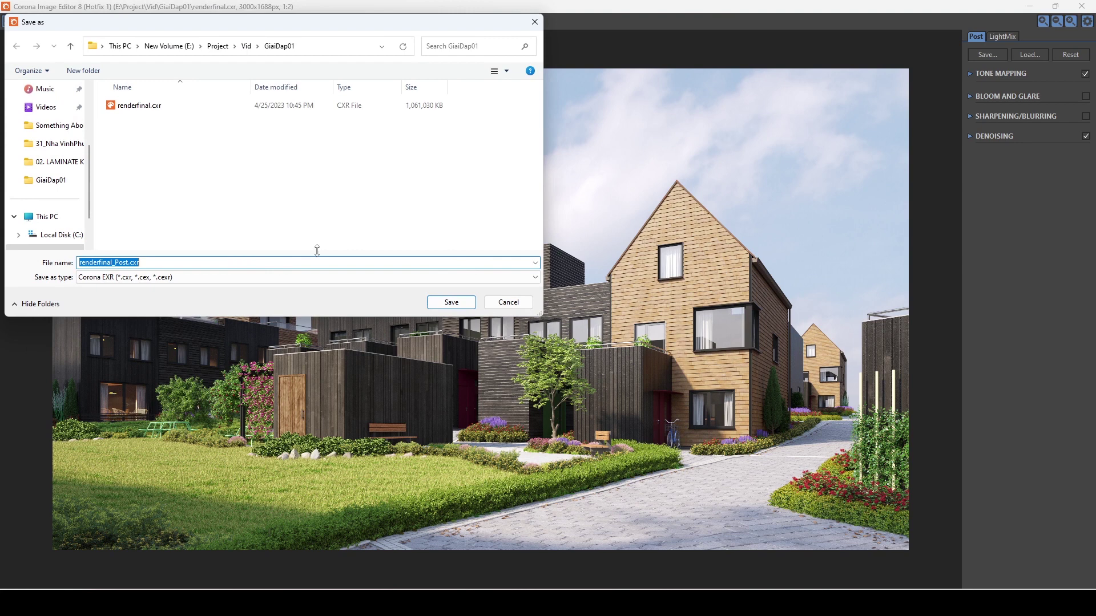
pyautogui.click(239, 278)
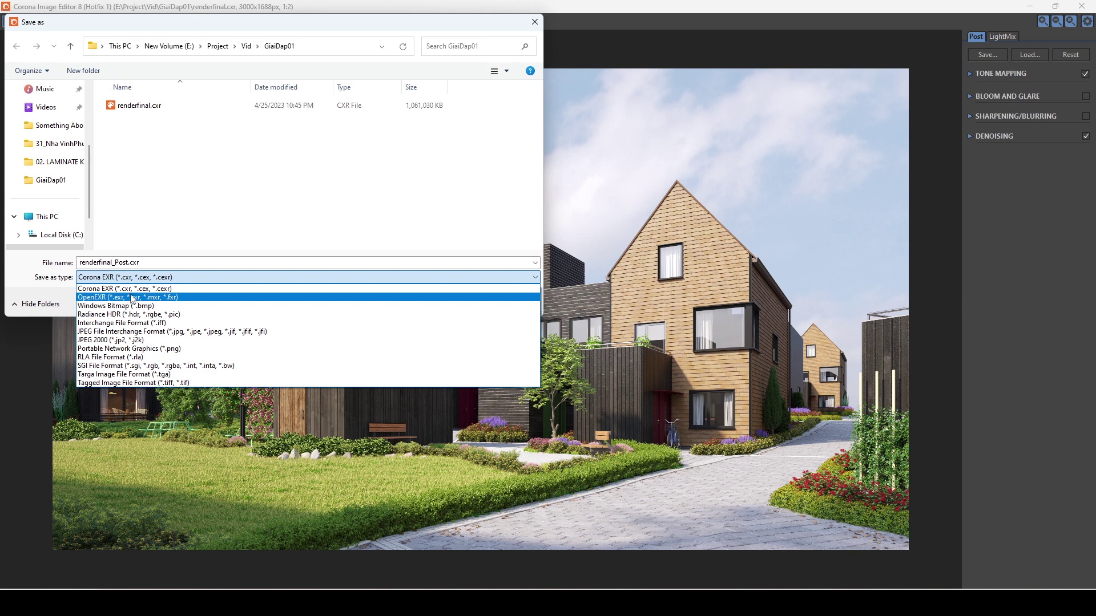
pyautogui.click(203, 211)
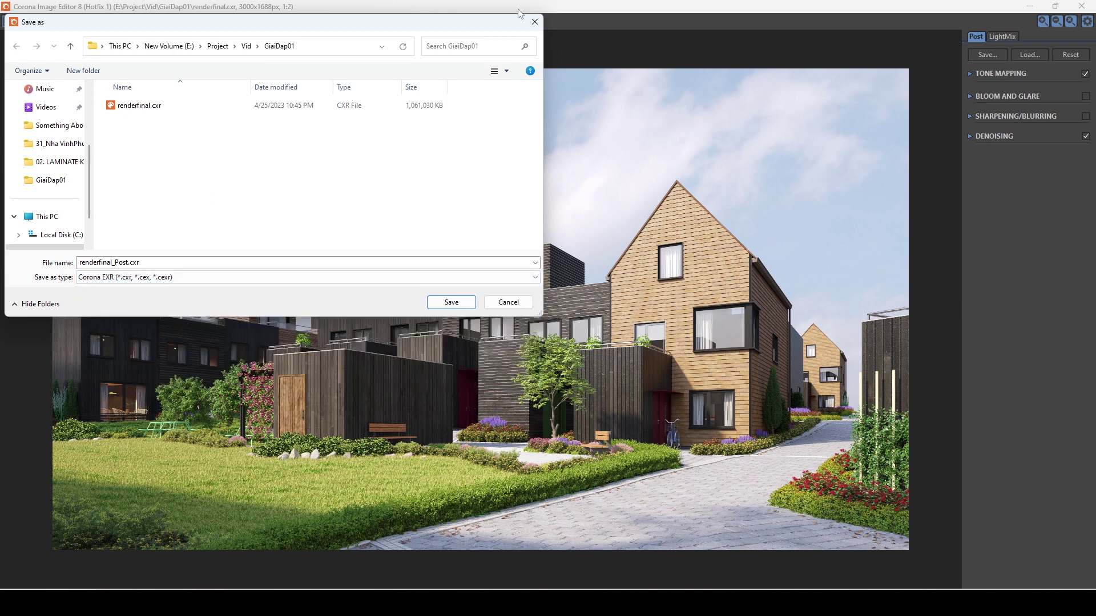
pyautogui.click(534, 21)
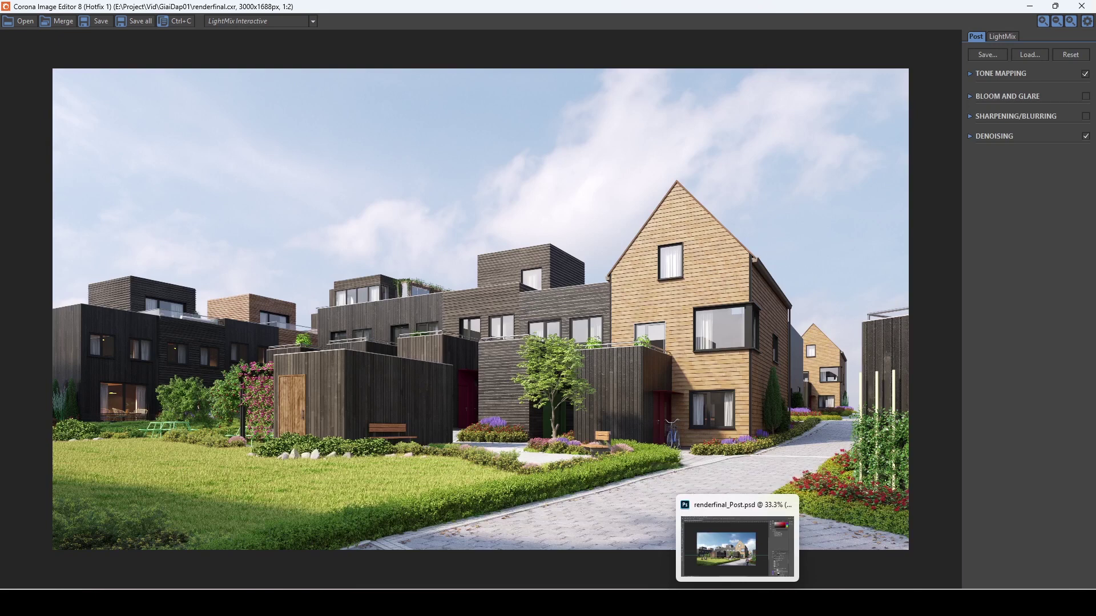
# In Photoshop, collapse the adjustment groups, enlarge the Layers panel and hide the guides
pyautogui.click(736, 545)
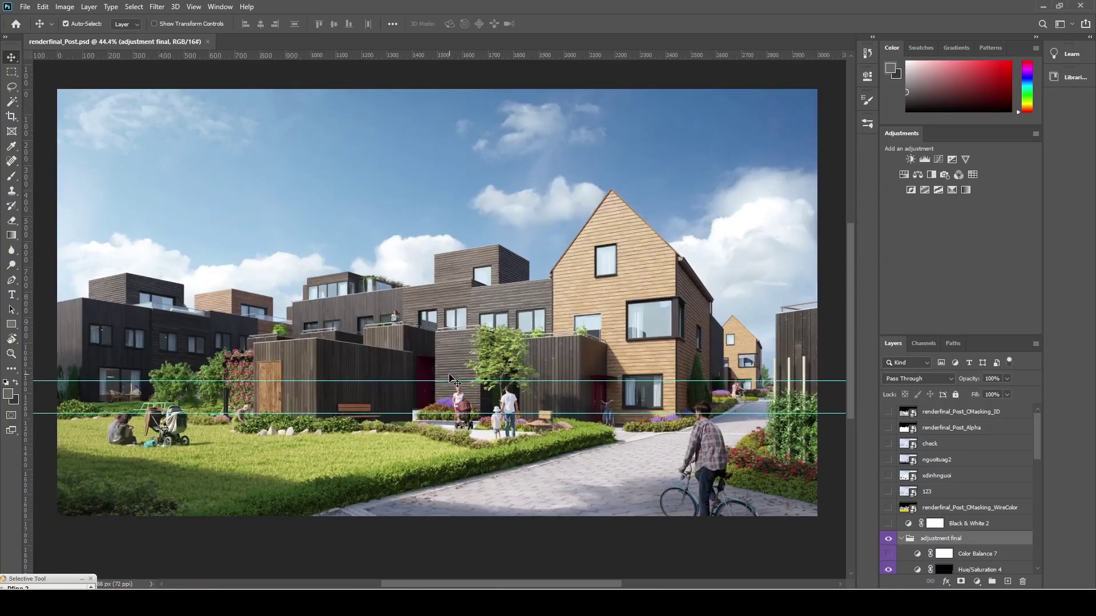
pyautogui.click(901, 539)
pyautogui.scroll(-4, 904, 548)
pyautogui.scroll(-1, 907, 522)
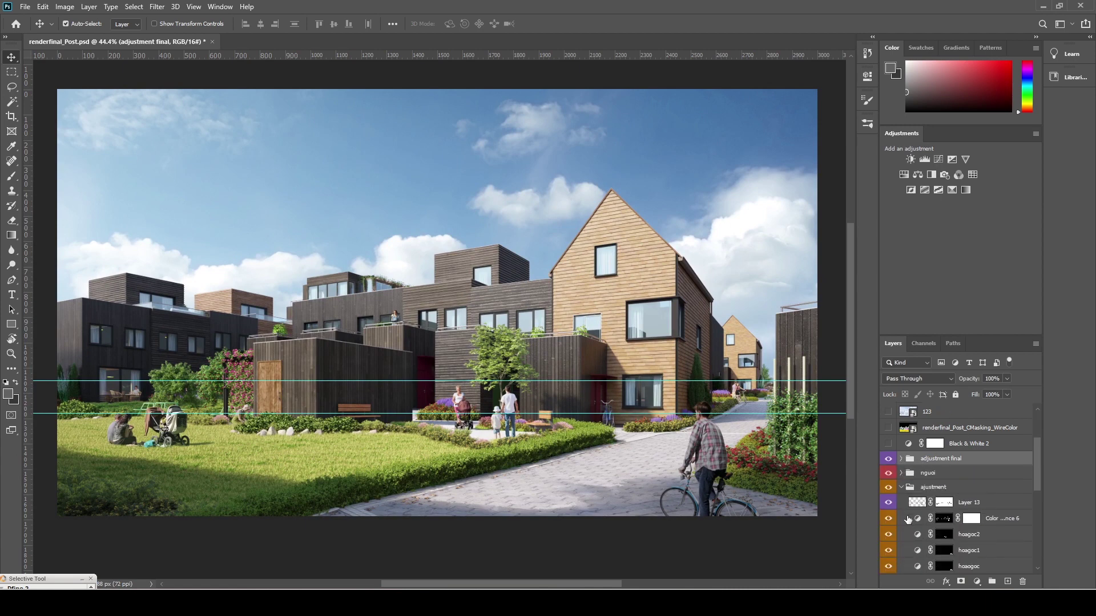
pyautogui.click(900, 488)
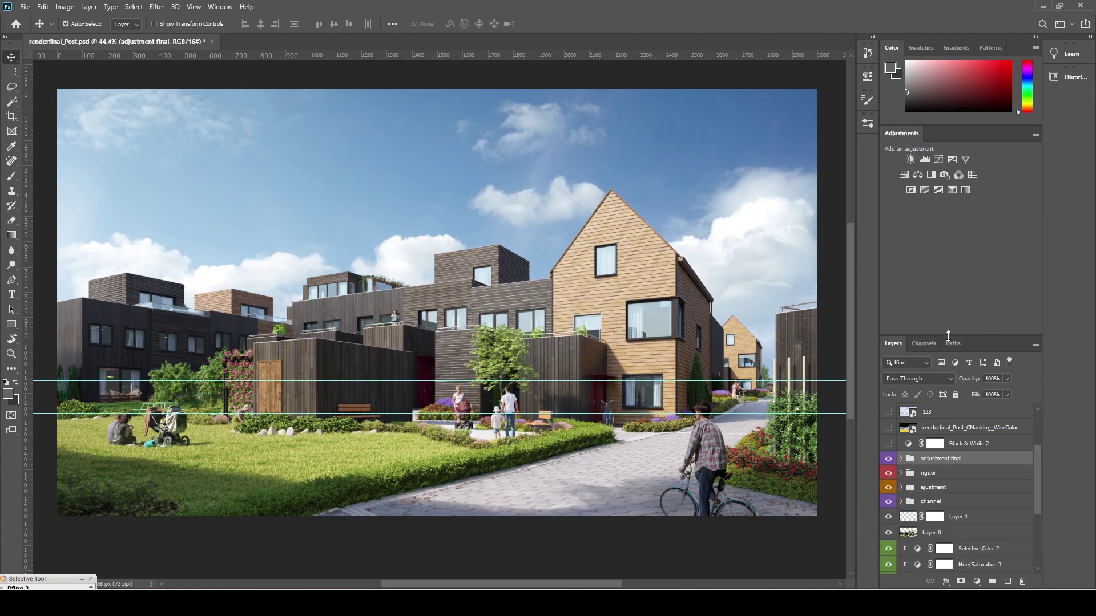
pyautogui.moveTo(971, 337); pyautogui.dragTo(974, 231)
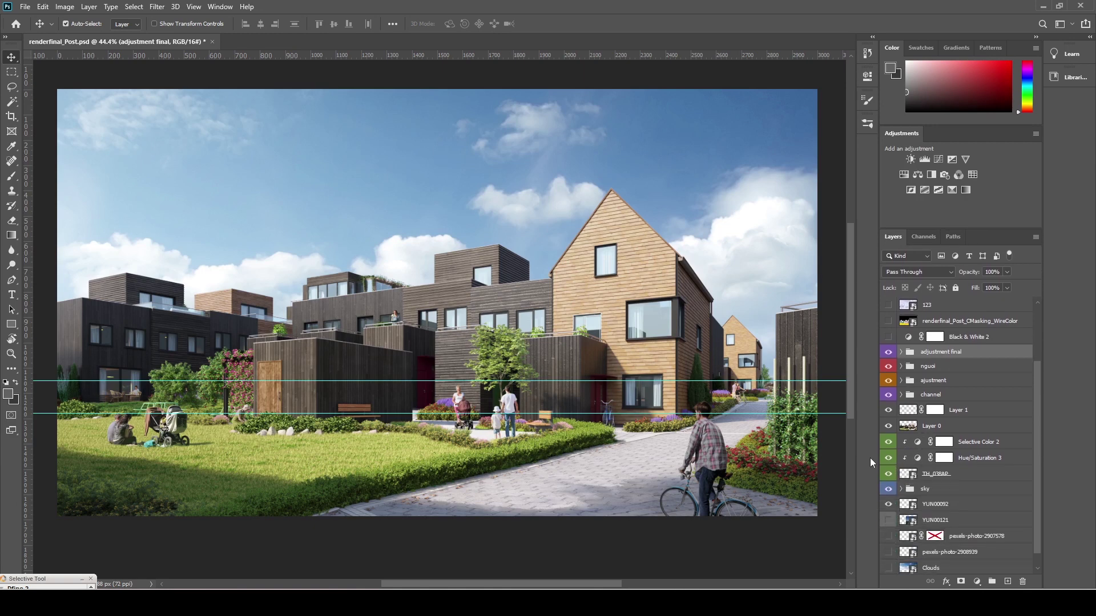
pyautogui.hotkey('ctrl', 'h')
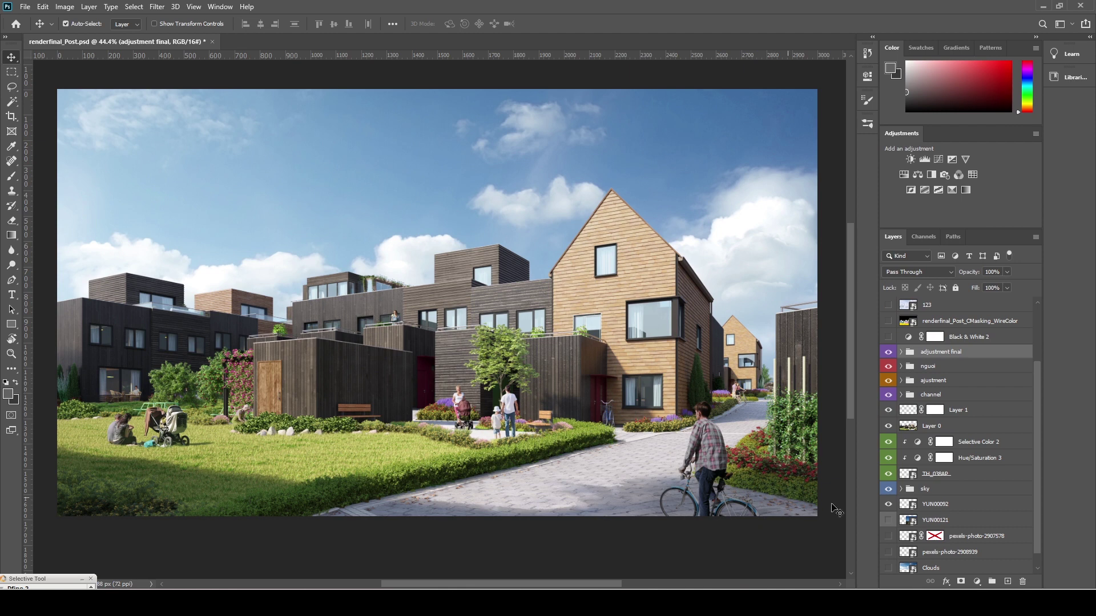
# Preview Layer 0 on its own, then hide and restore the sky group
pyautogui.scroll(-1, 939, 500)
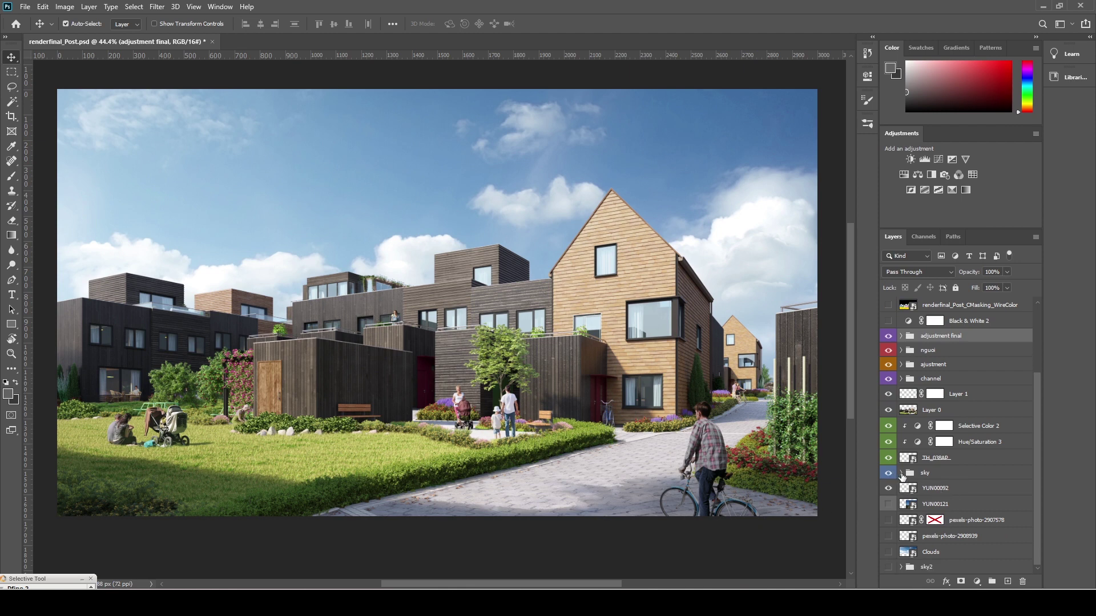
pyautogui.keyDown('alt'); pyautogui.click(888, 409); pyautogui.keyUp('alt')
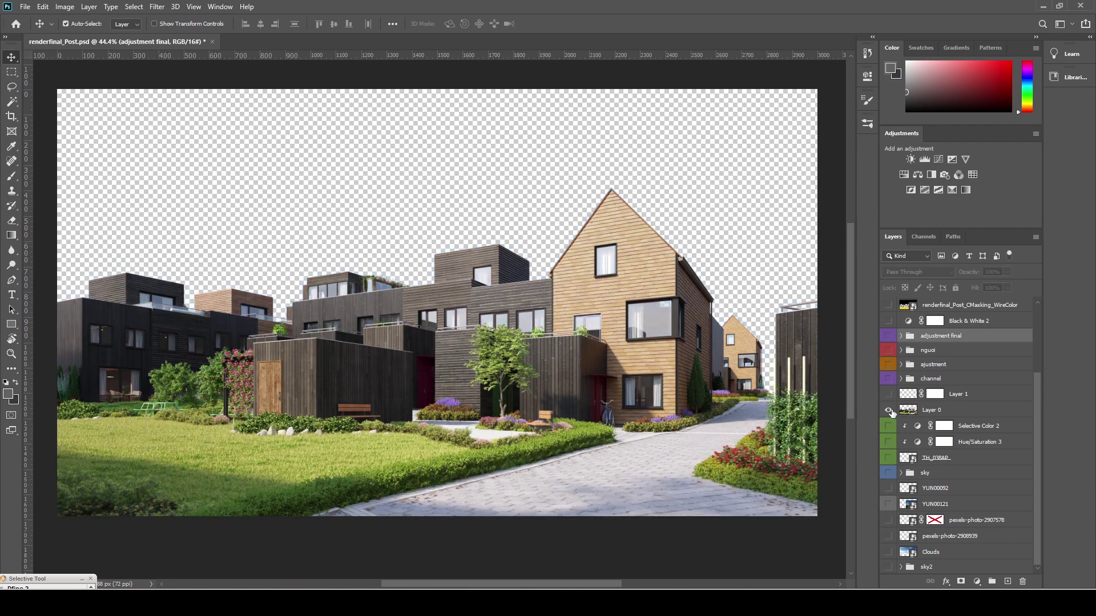
pyautogui.keyDown('alt'); pyautogui.click(888, 409); pyautogui.keyUp('alt')
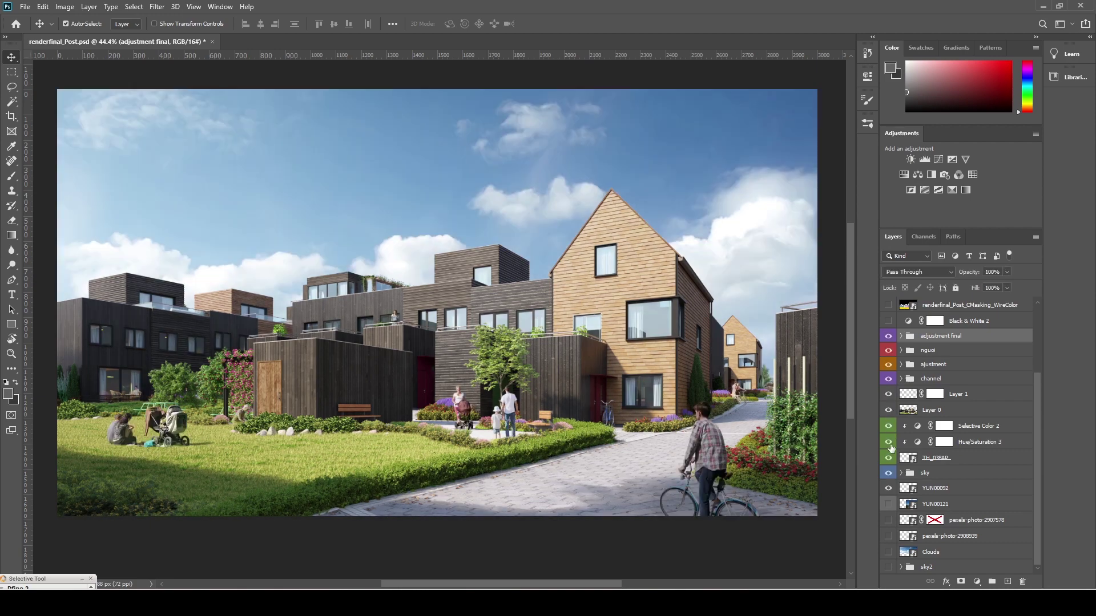
pyautogui.click(887, 473)
pyautogui.click(888, 473)
pyautogui.scroll(1, 894, 456)
pyautogui.scroll(2, 894, 452)
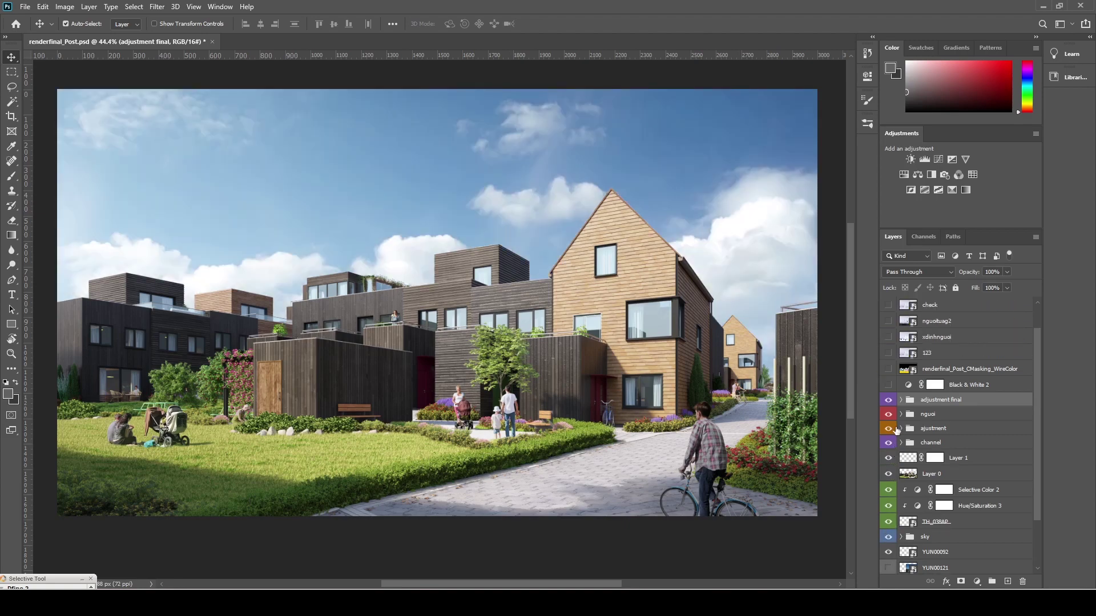
# Toggle the channel, nguoi and adjustment final groups off and back on to compare
pyautogui.click(888, 447)
pyautogui.click(888, 447)
pyautogui.click(890, 416)
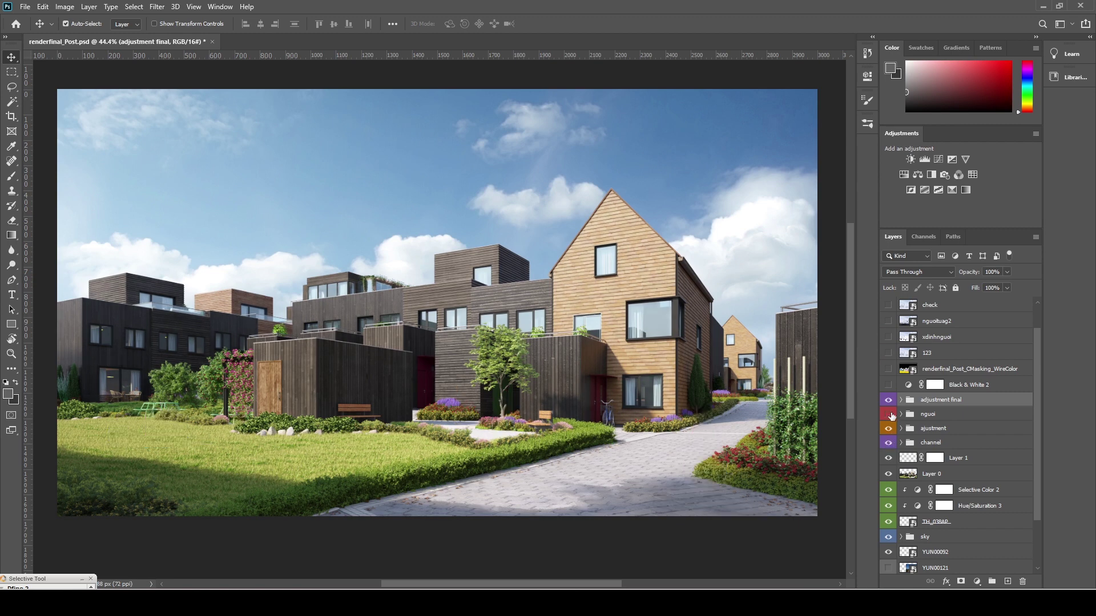
pyautogui.click(891, 413)
pyautogui.click(890, 400)
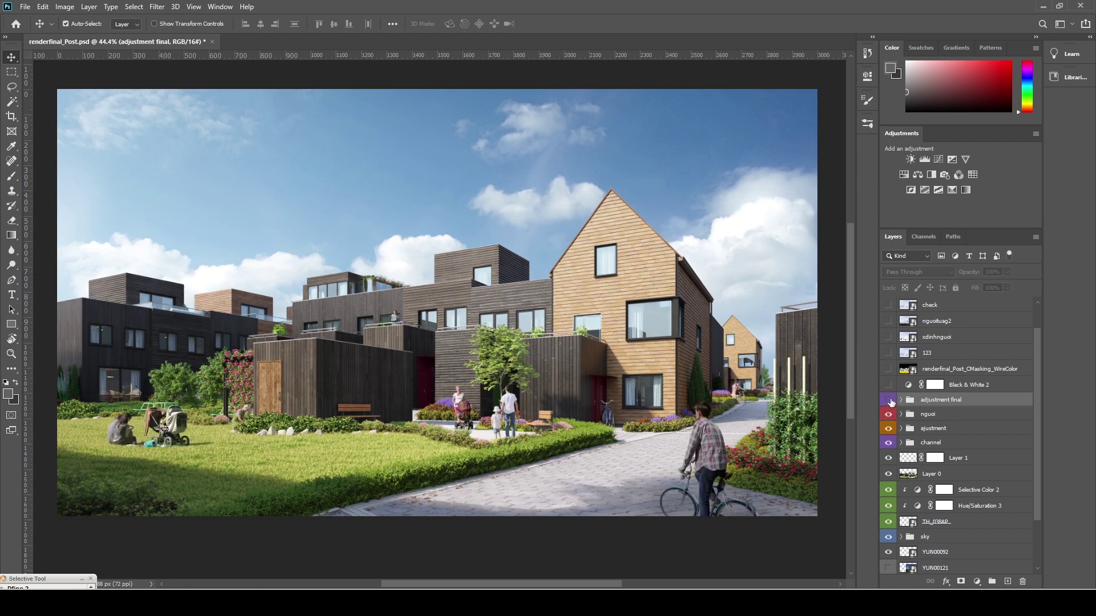
pyautogui.click(890, 402)
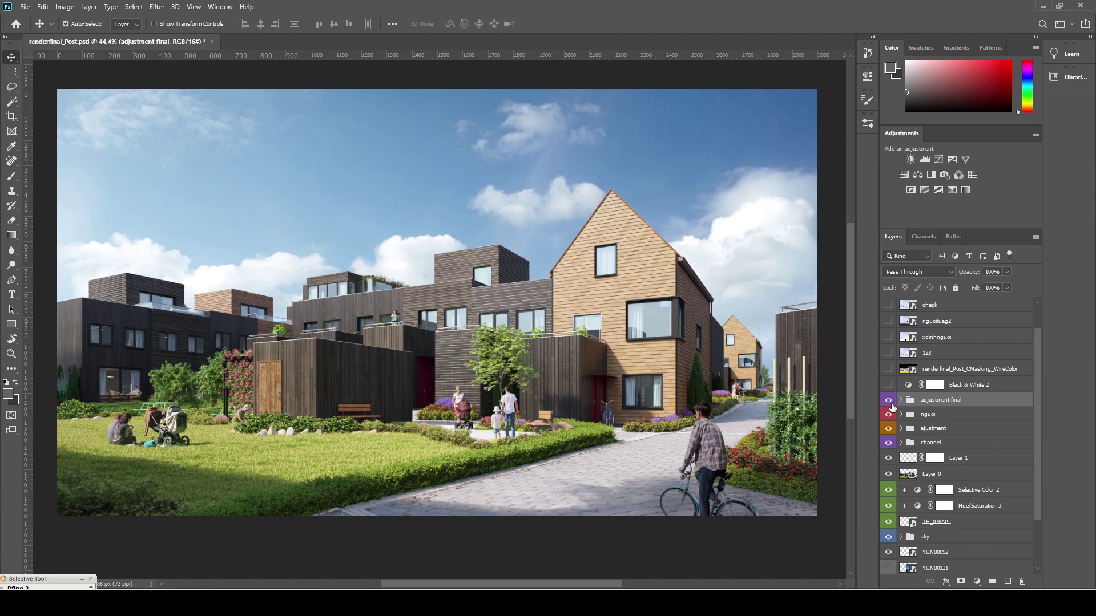
pyautogui.scroll(2, 957, 367)
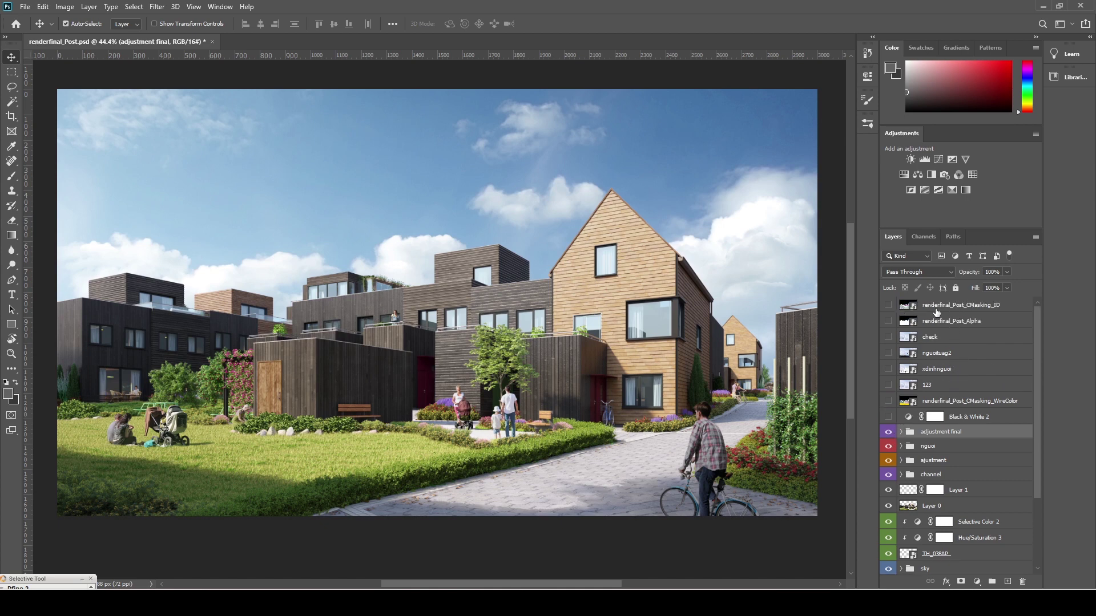
pyautogui.click(888, 305)
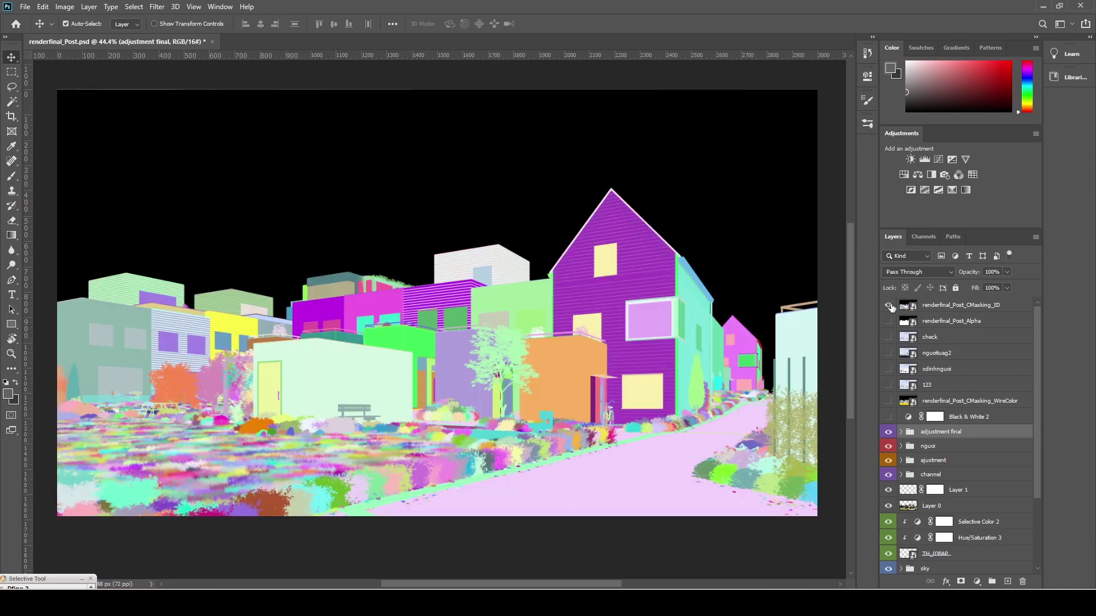
pyautogui.click(889, 322)
pyautogui.click(888, 322)
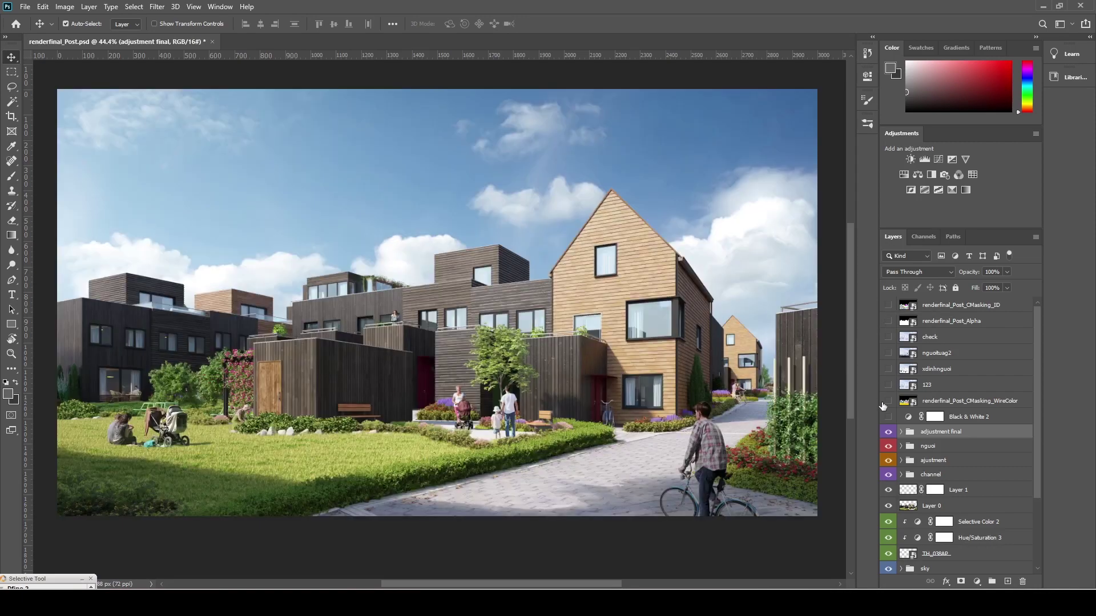
pyautogui.click(888, 401)
pyautogui.keyDown('alt'); pyautogui.scroll(1, 582, 437); pyautogui.keyUp('alt')
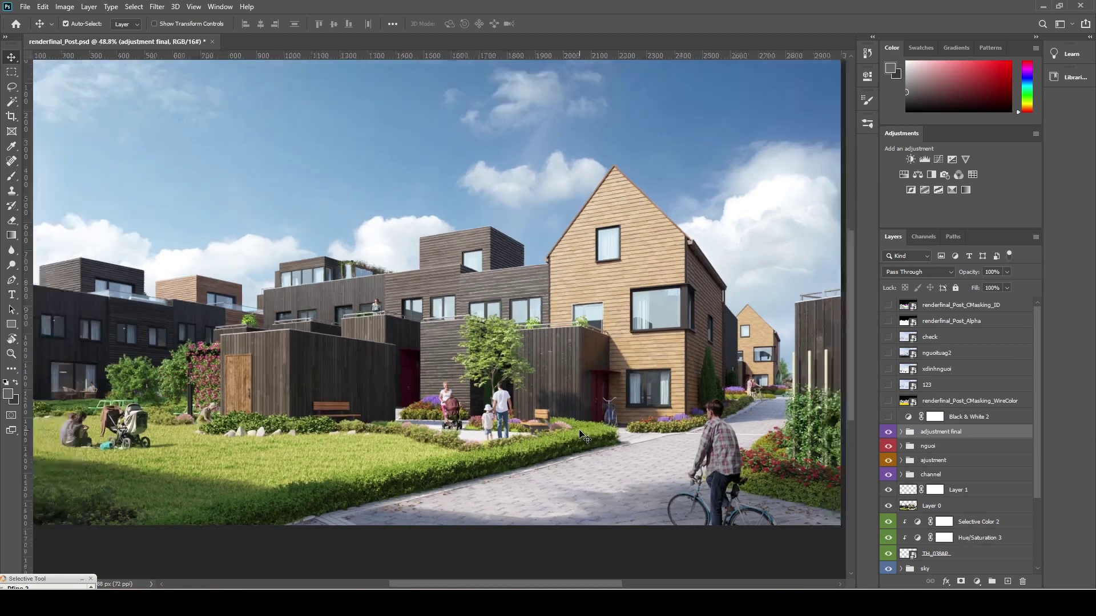
pyautogui.keyDown('alt'); pyautogui.scroll(-1, 582, 437); pyautogui.keyUp('alt')
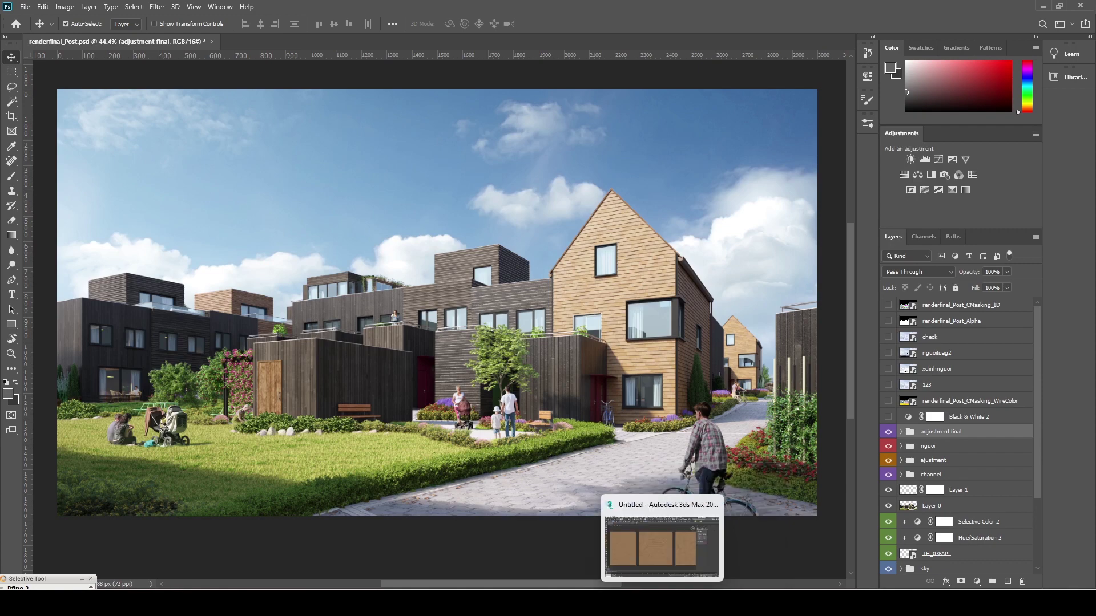
# Save the post-processed render from Corona Image Editor as renderfinal_Post in JPEG format
pyautogui.click(665, 548)
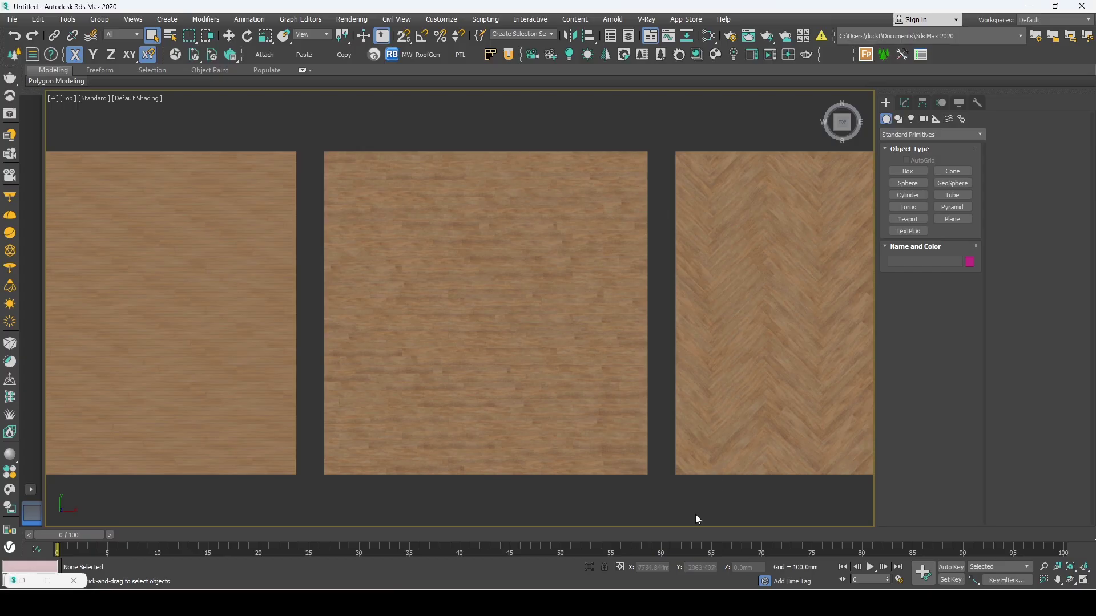
pyautogui.hotkey('alt', 'Tab')
pyautogui.click(99, 22)
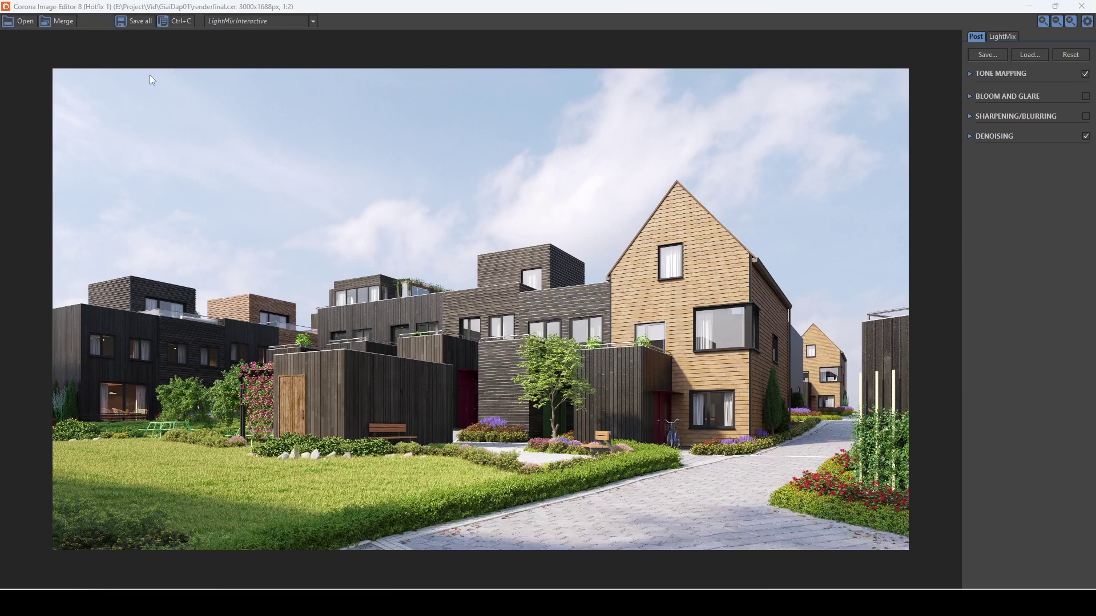
pyautogui.click(172, 278)
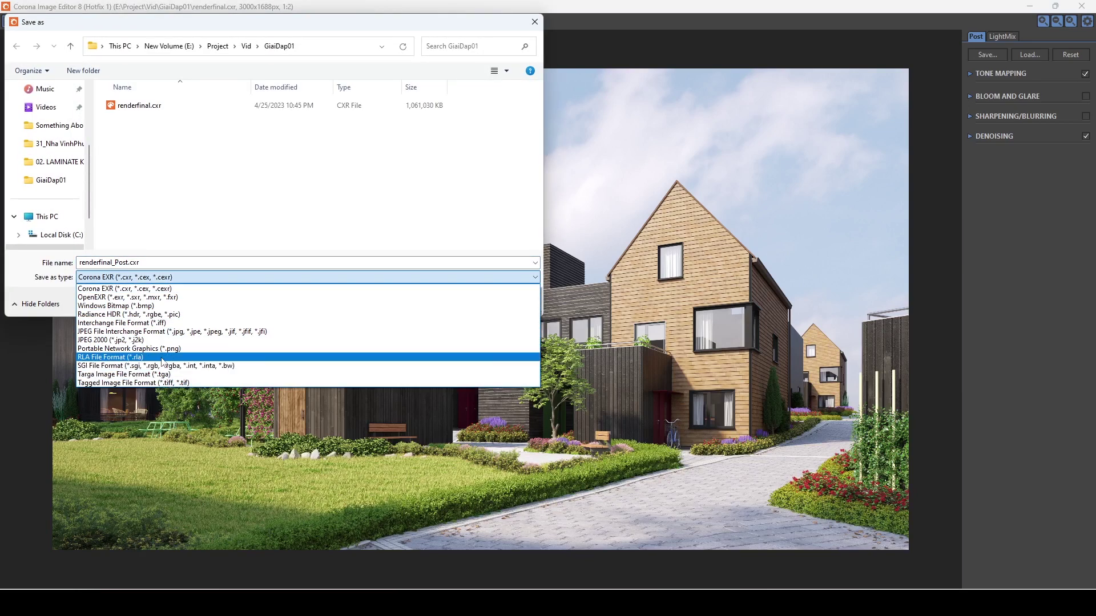
pyautogui.click(166, 332)
pyautogui.click(459, 310)
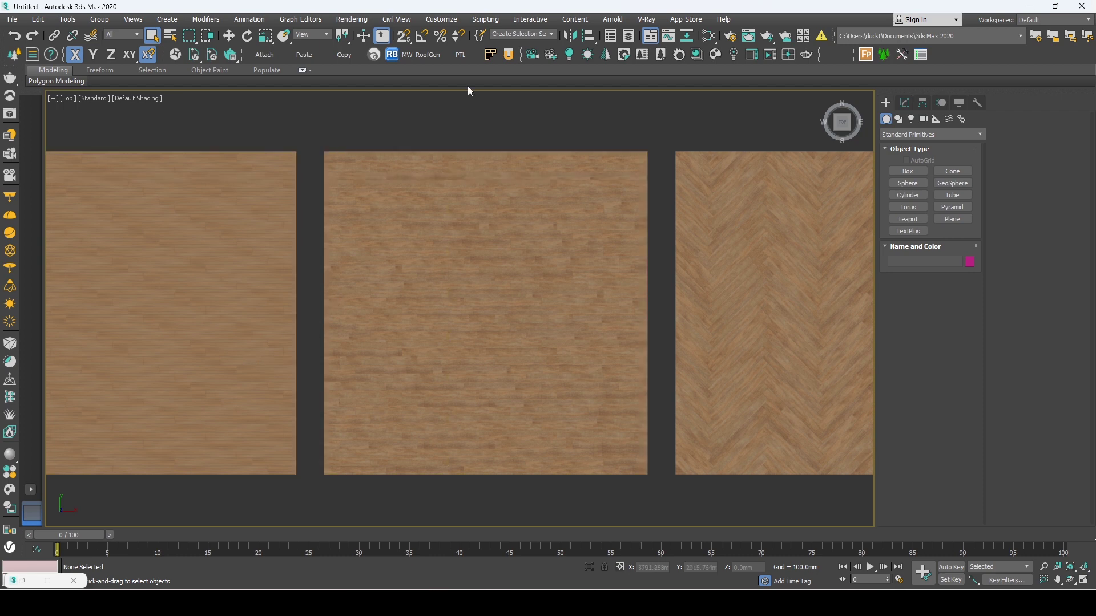
# Open Customize > Preferences on the Gamma and LUT tab, showing gamma 2.2 enabled
pyautogui.click(446, 21)
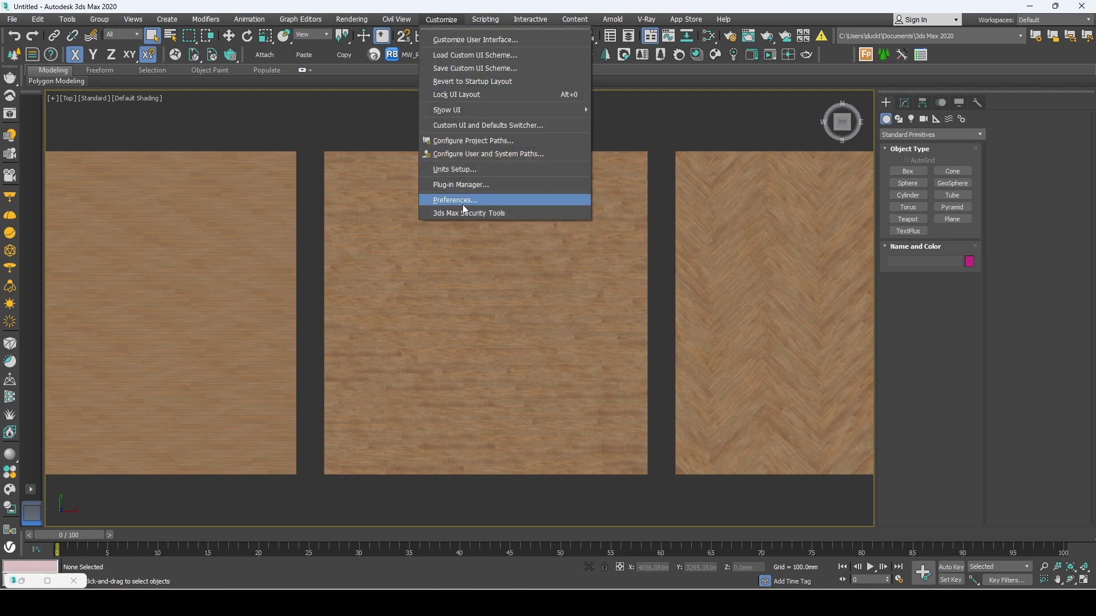
pyautogui.click(463, 201)
pyautogui.click(599, 149)
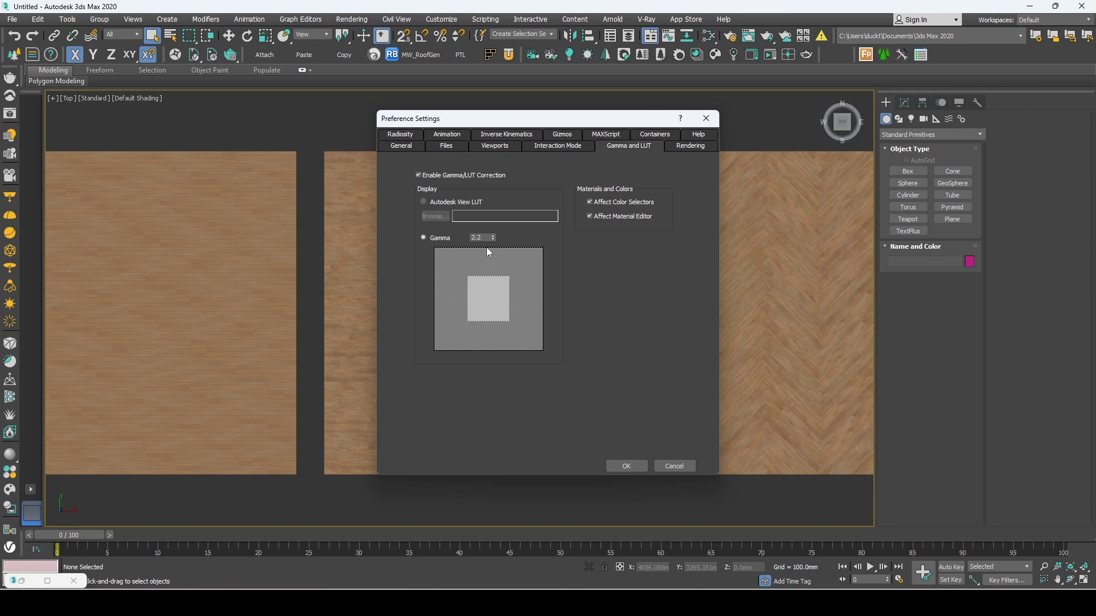
# Confirm the Preference Settings with OK, keeping gamma correction at 2.2
pyautogui.click(635, 465)
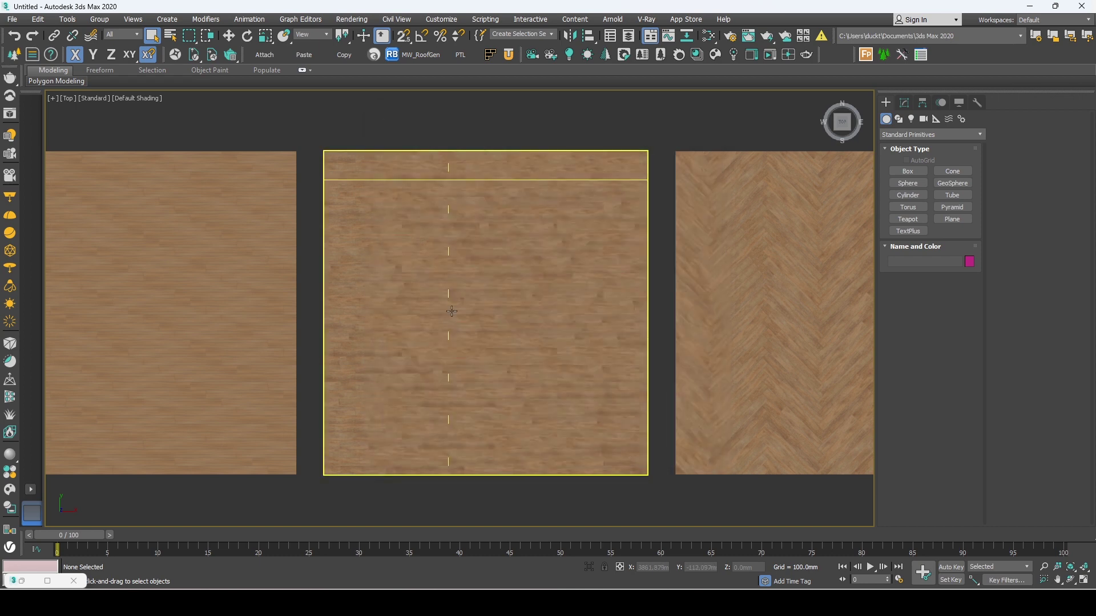